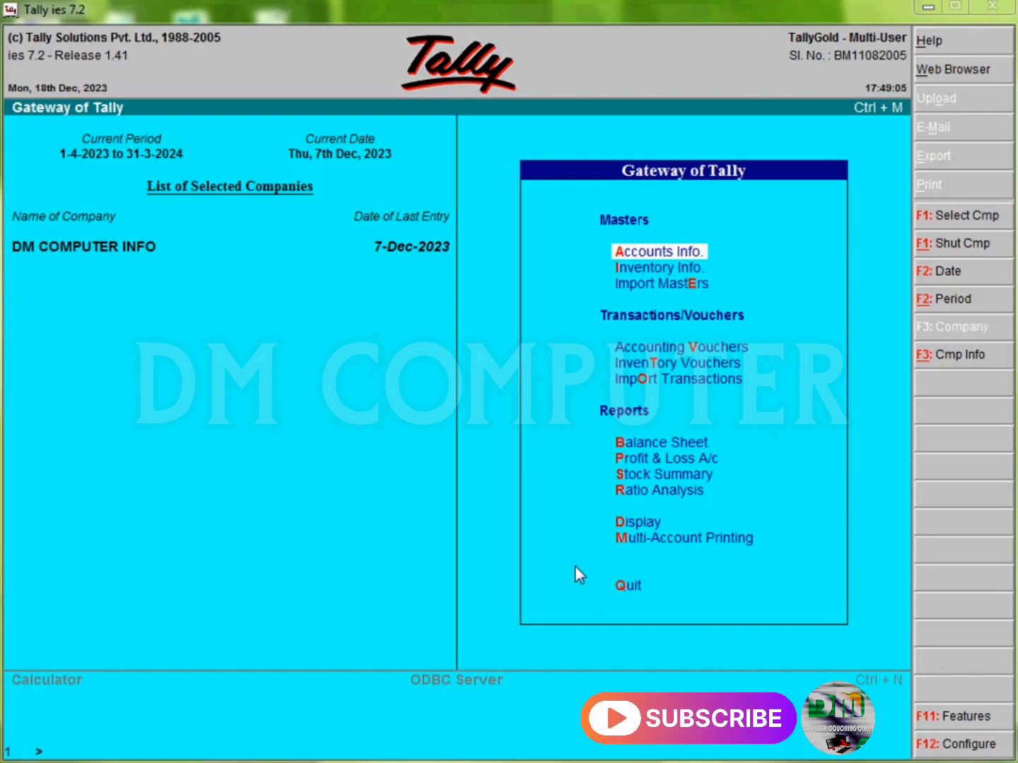
Step: View the Cash/Bank summary under Account Books, then close it
click(554, 491)
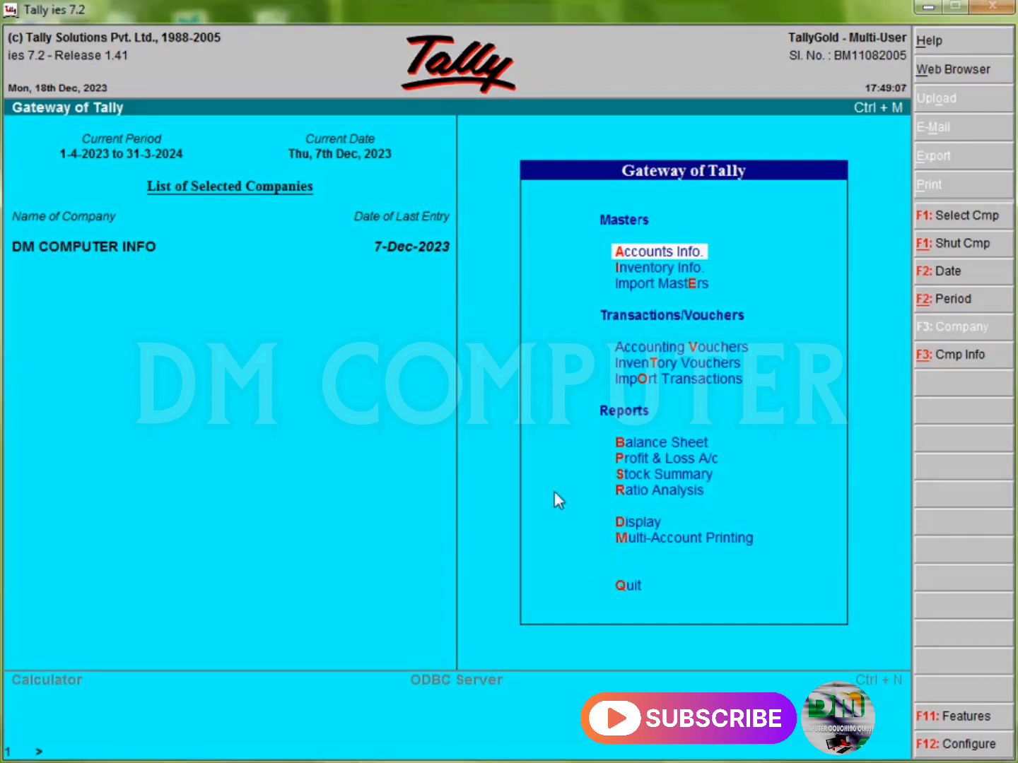
key(Up)
key(Up)
key(Up)
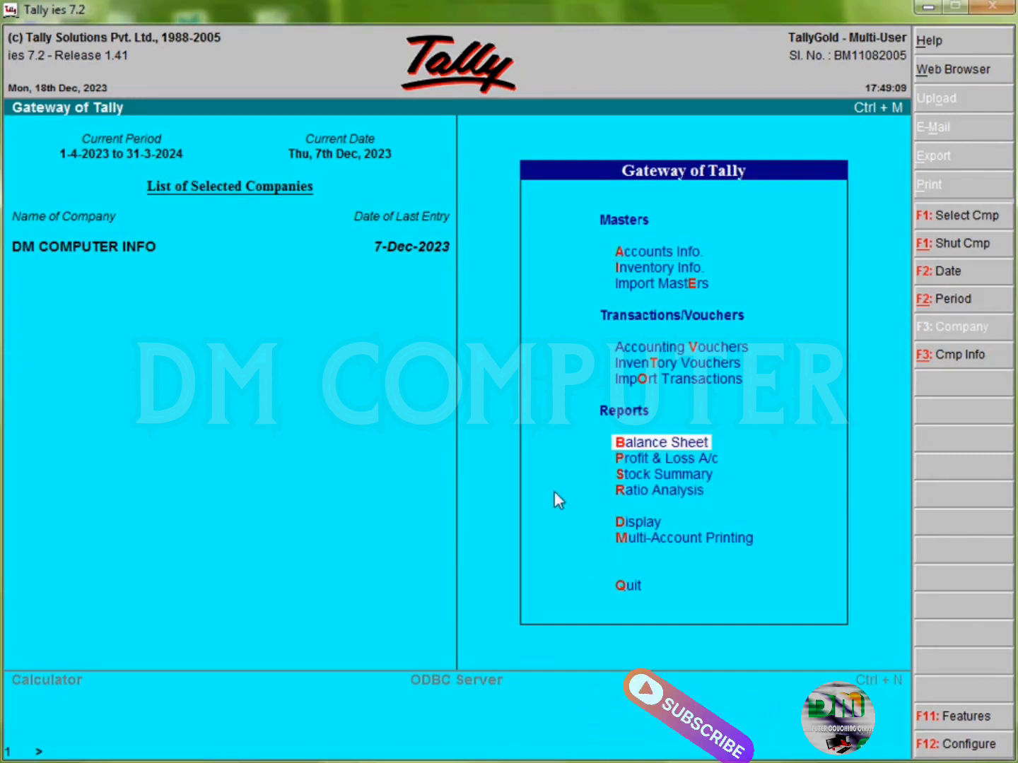
key(Down)
key(Down)
key(Down)
key(Down)
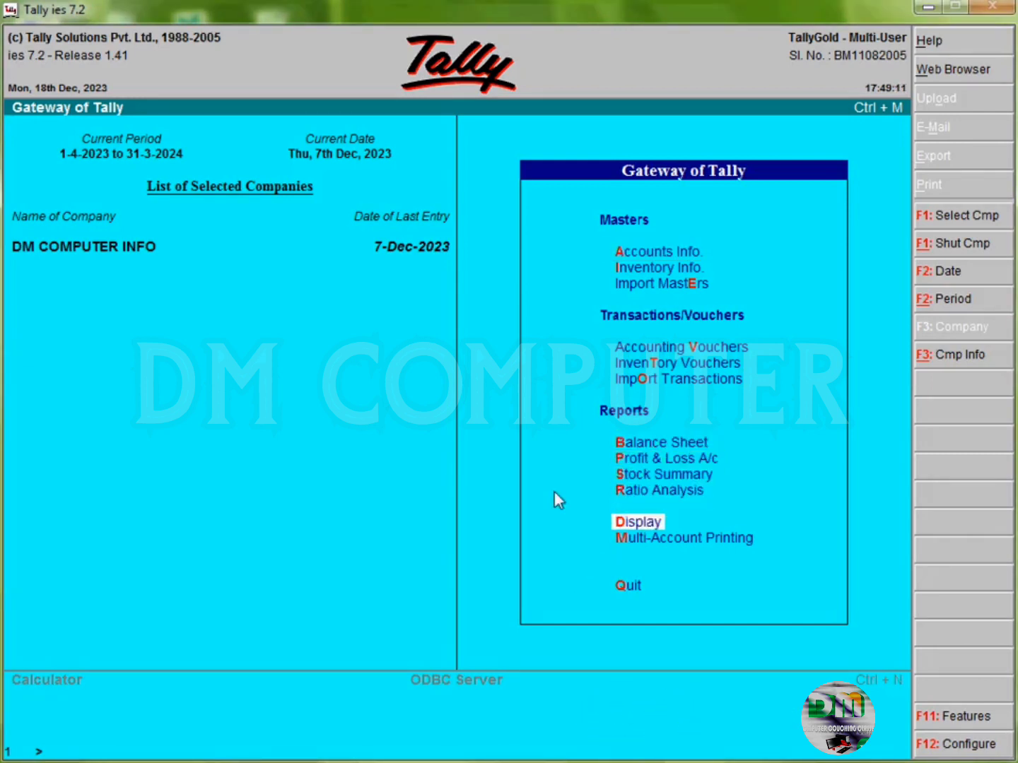
key(Return)
key(Down)
key(Return)
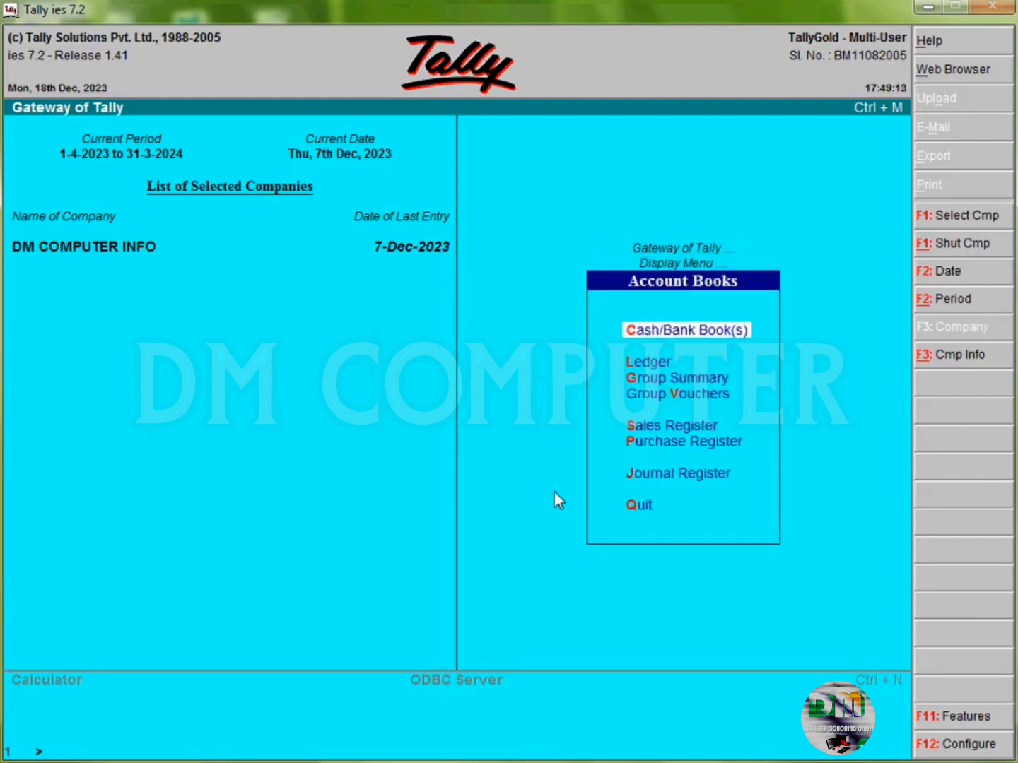
key(Return)
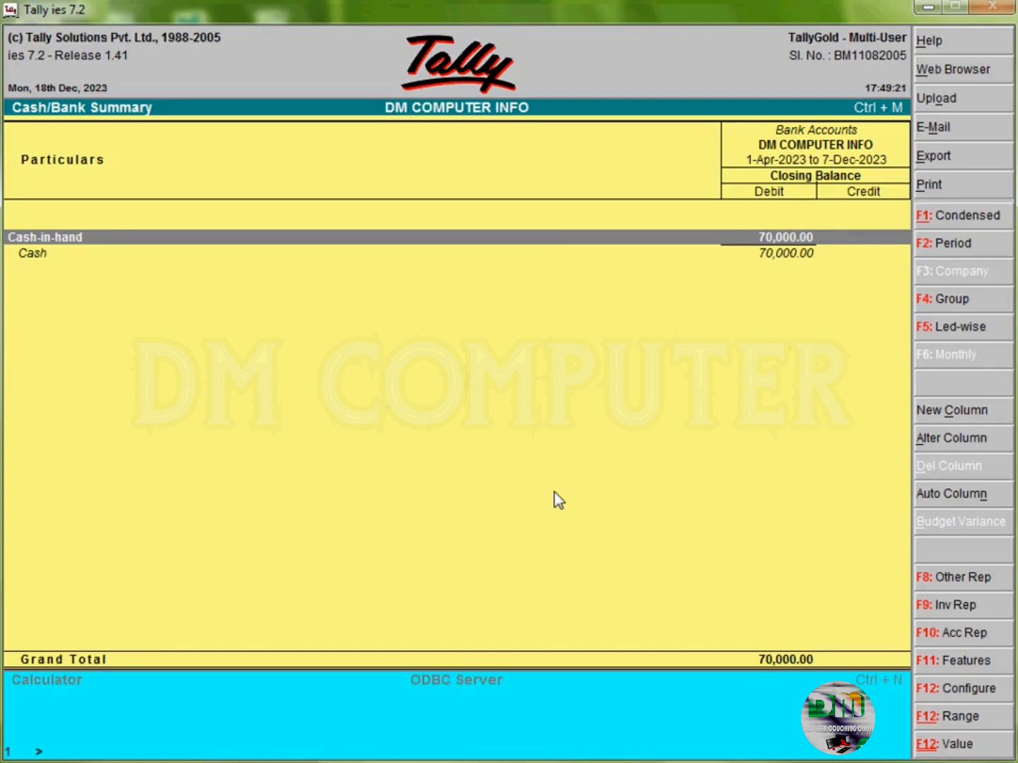
key(Escape)
key(Escape)
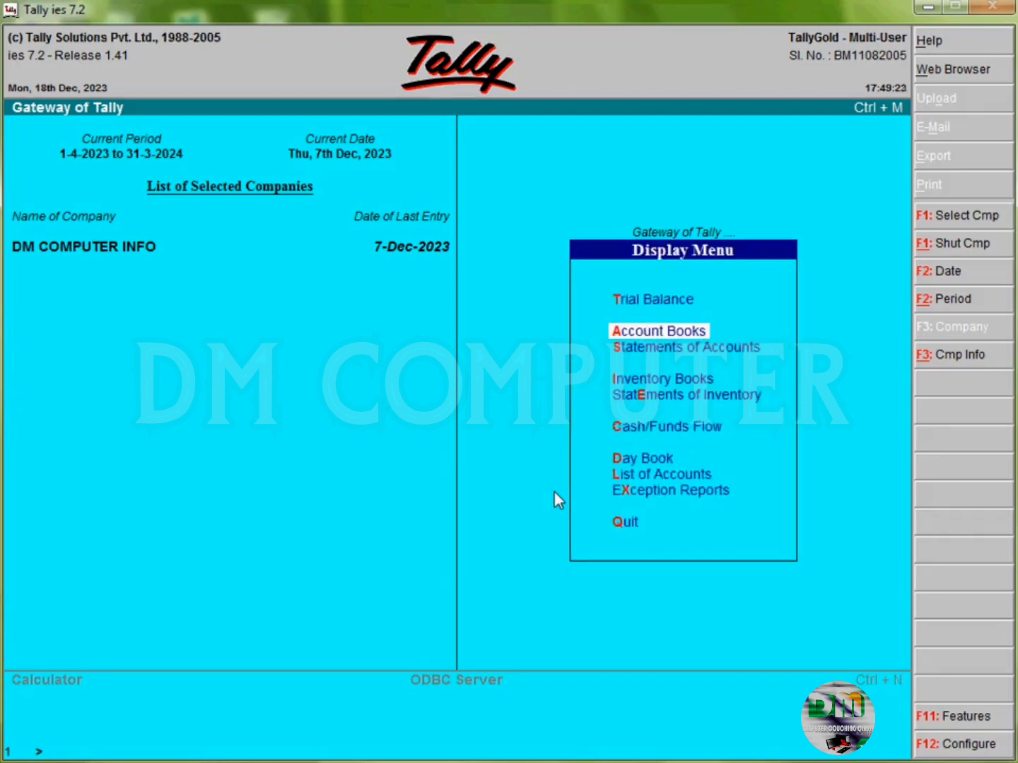
key(Escape)
Step: Check the Balance Sheet and the Stock Summary reports, closing each afterwards
key(Up)
key(Up)
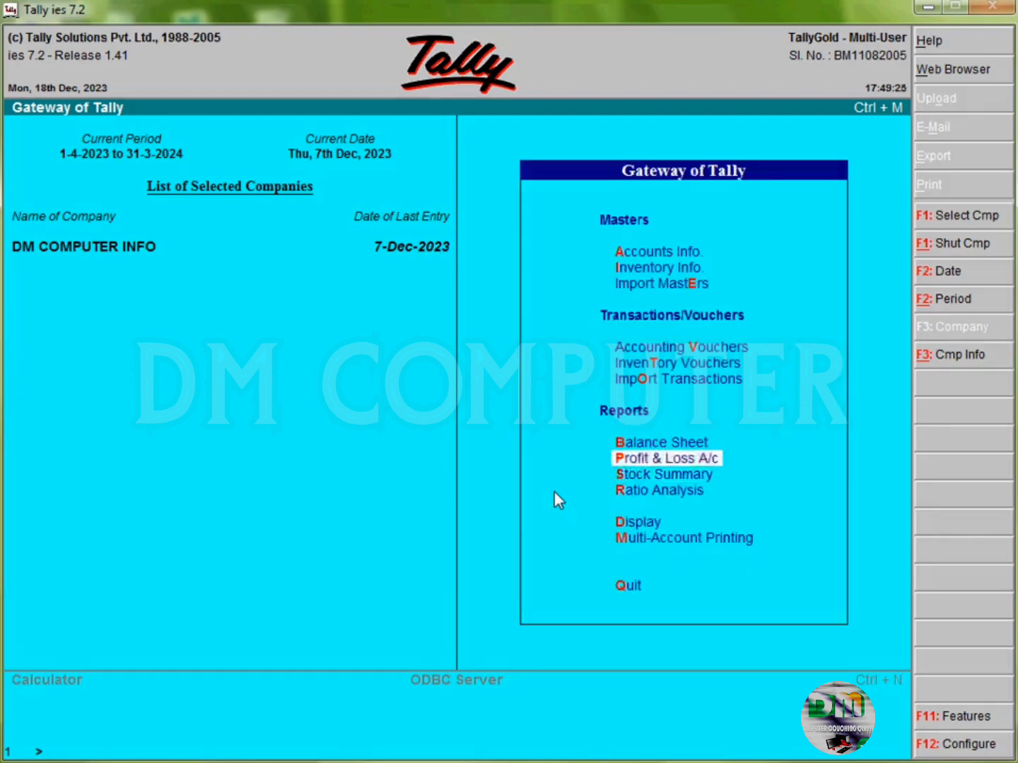
key(Up)
key(Return)
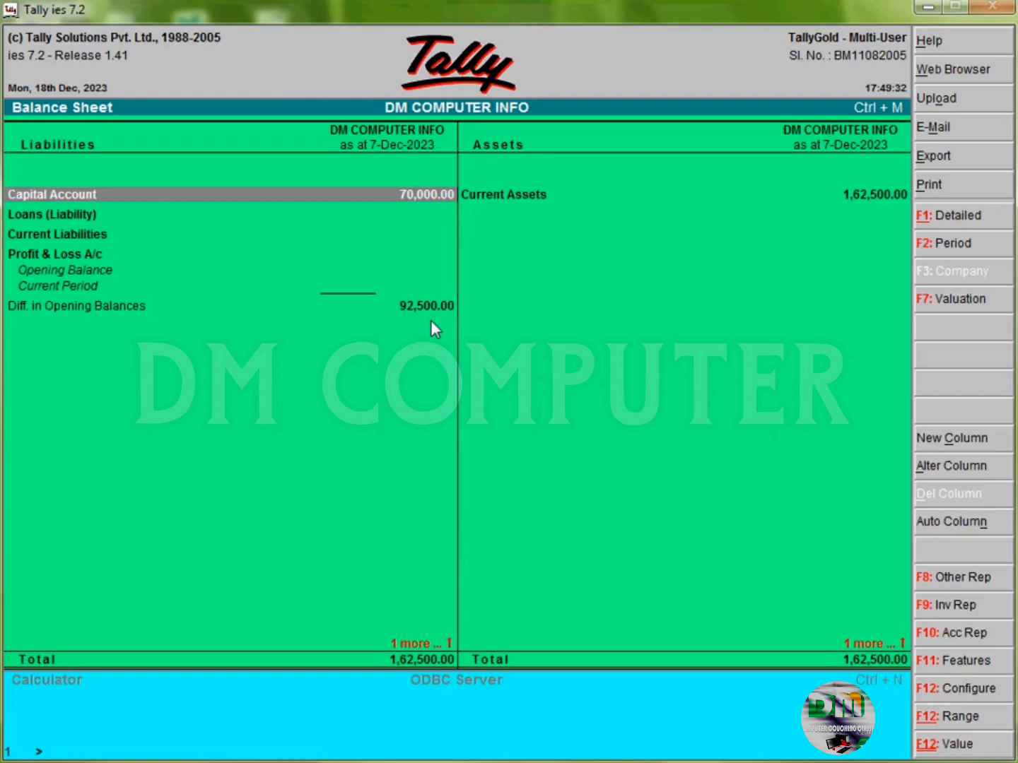
key(Escape)
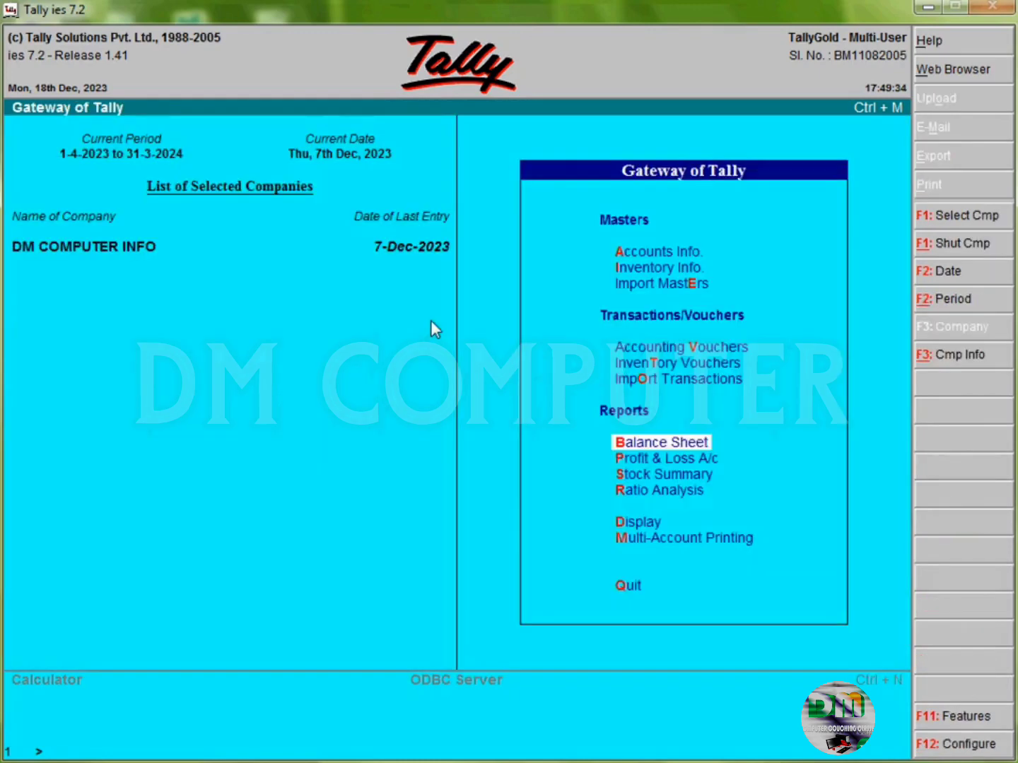
key(Down)
key(Down)
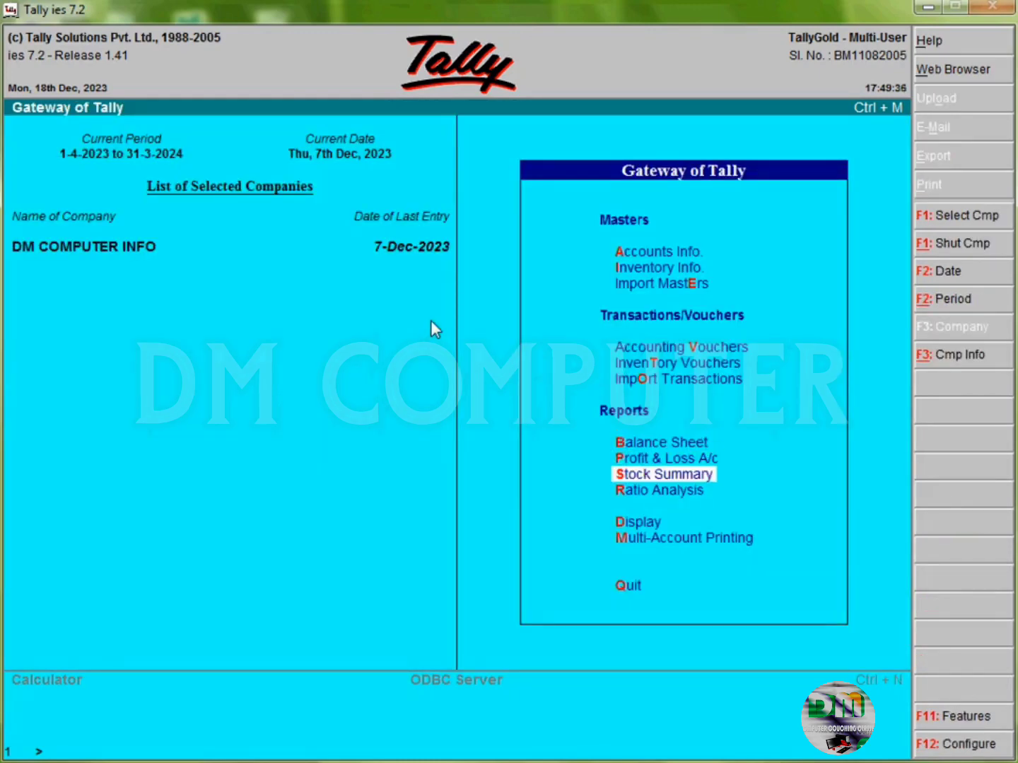
key(Return)
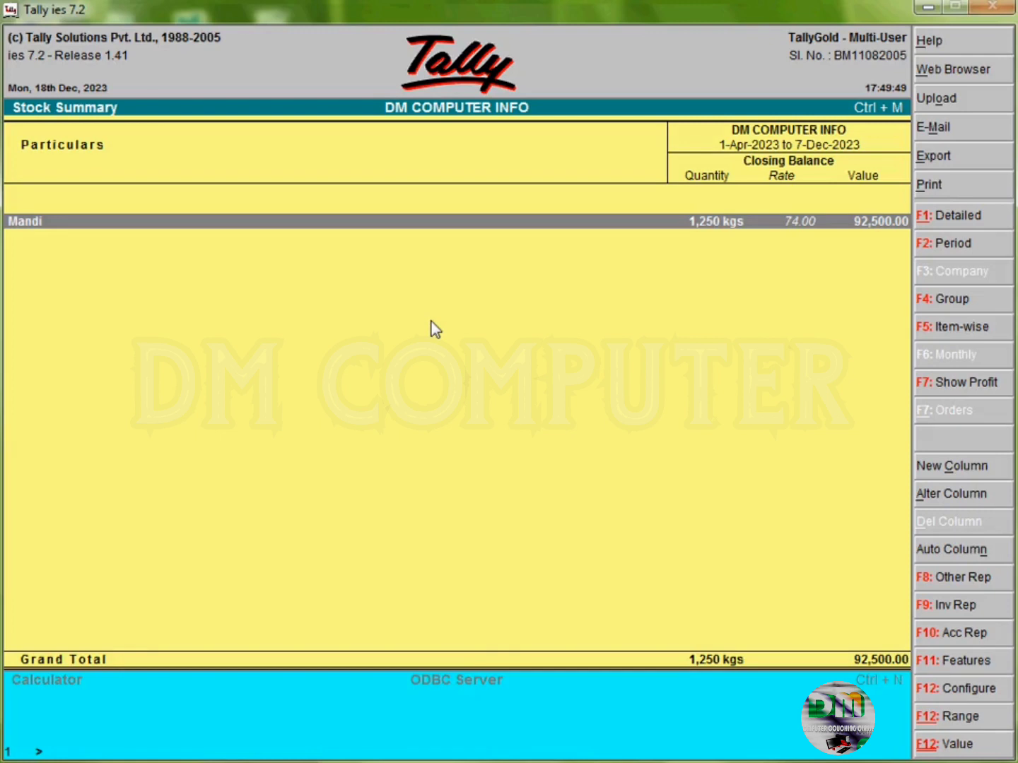
key(Escape)
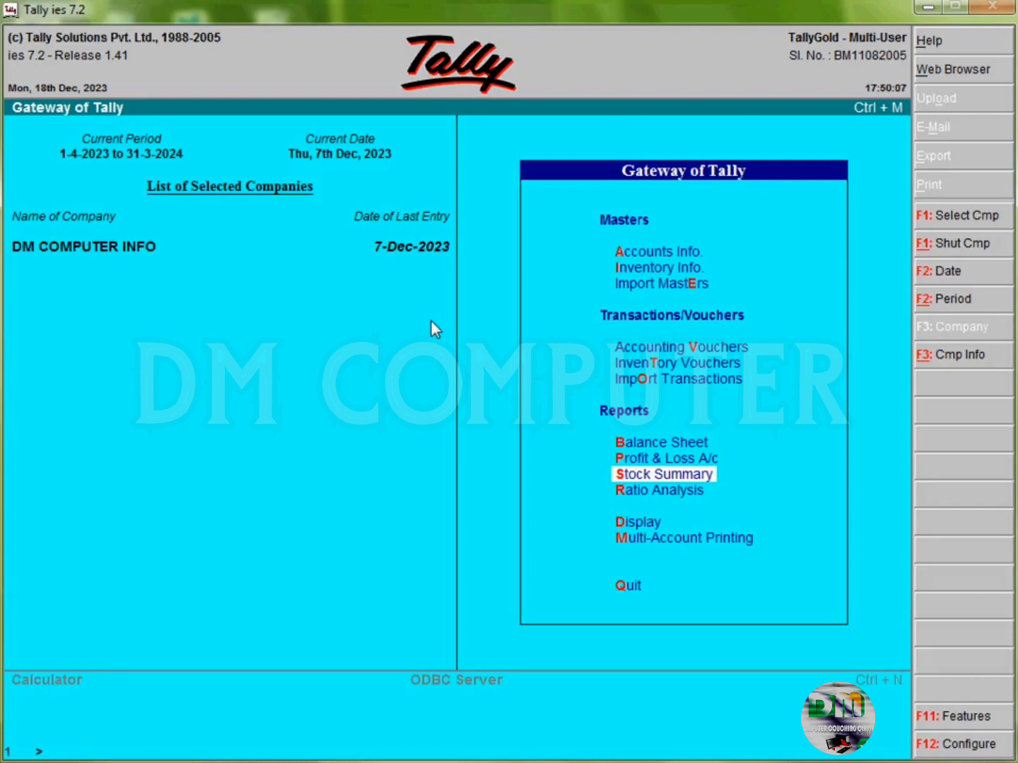
Step: Display the List of Ledgers under Accounts Info and return to the Accounts Info menu
key(Up)
key(Up)
key(Up)
key(Up)
key(Up)
key(Up)
key(Up)
key(Up)
key(Up)
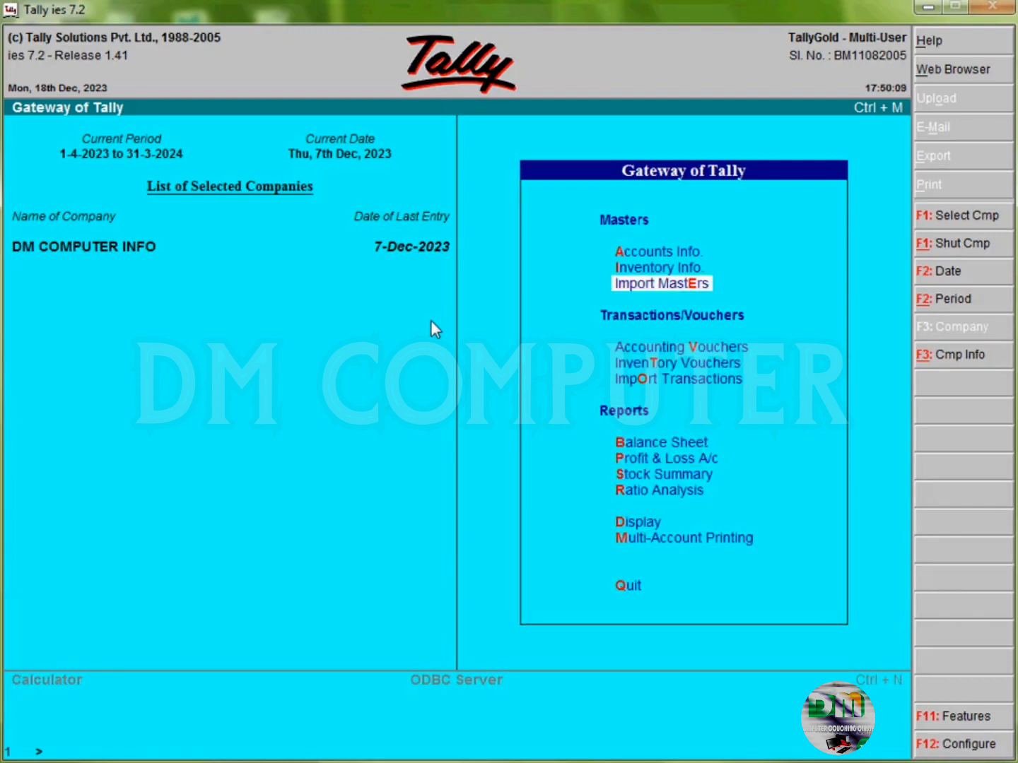
key(Down)
key(Return)
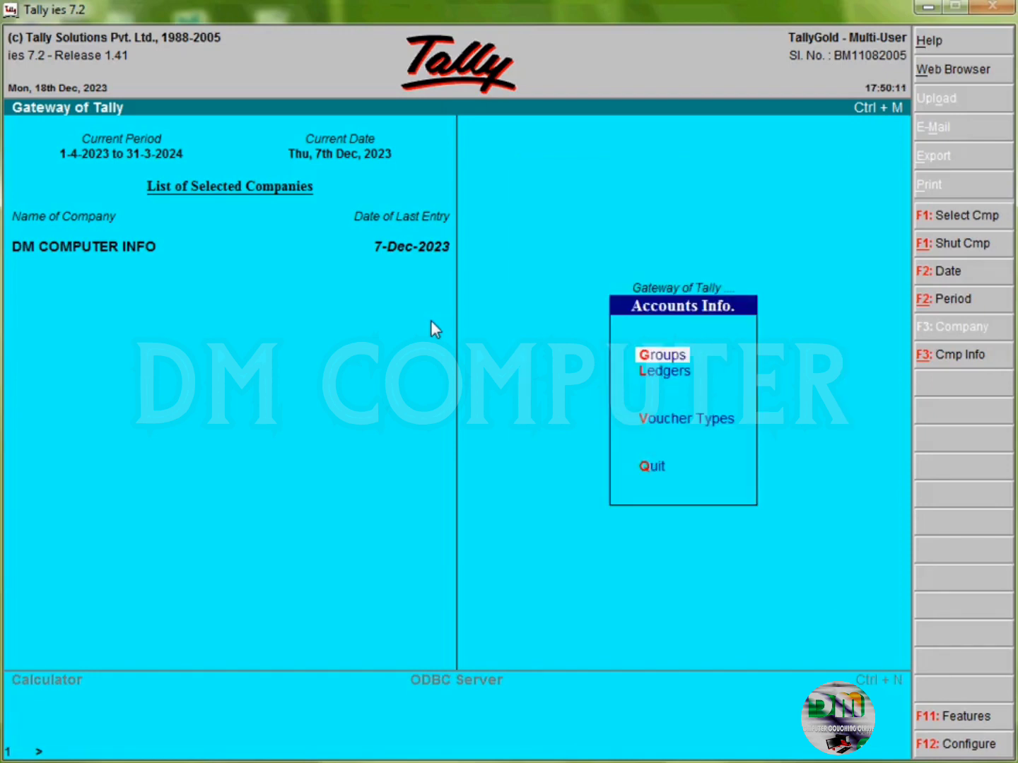
key(Down)
key(Return)
key(Down)
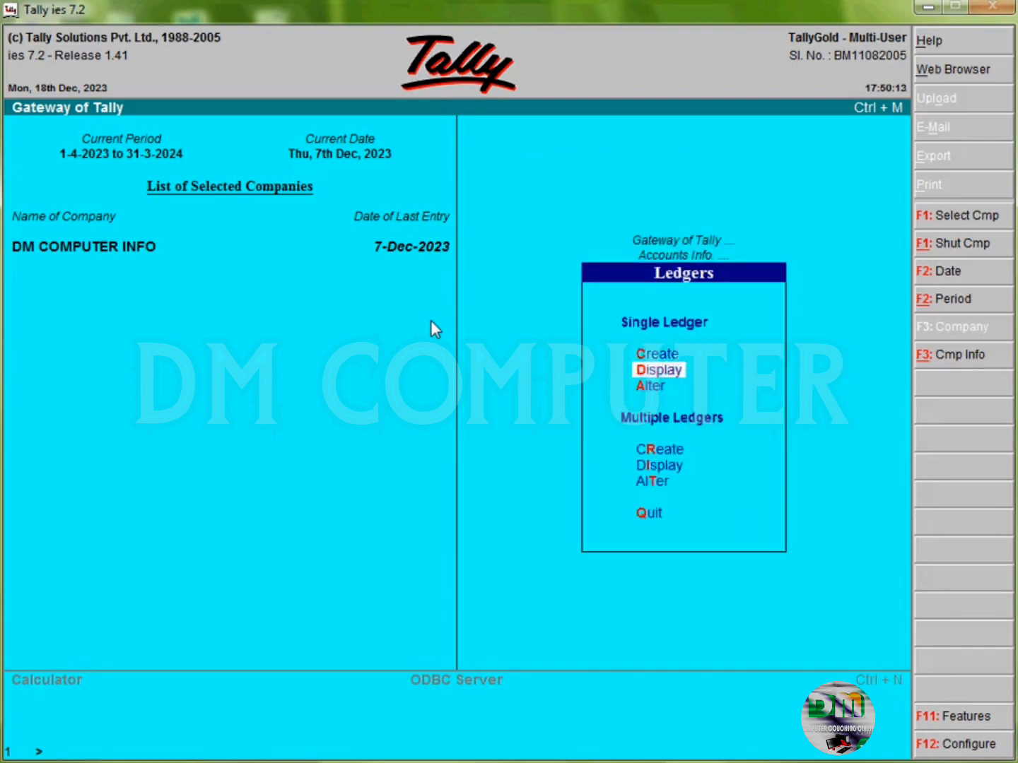
key(Return)
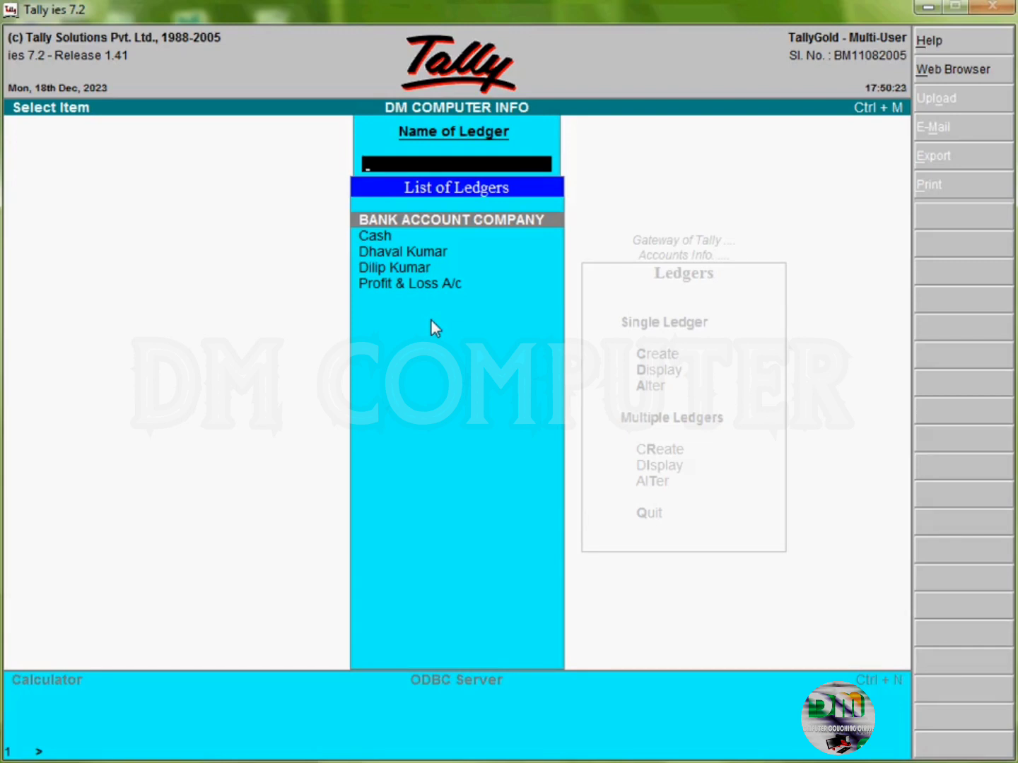
key(Escape)
key(Escape)
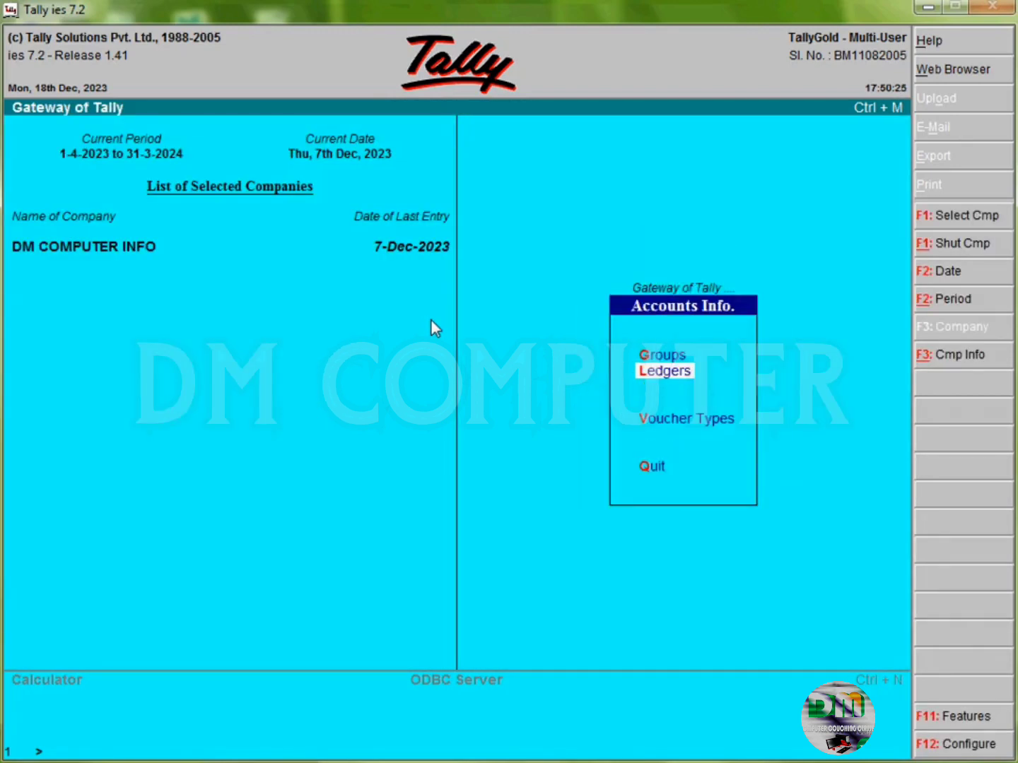
Step: Create ledger 'Sales Account' under Sales Accounts with inventory values affected set to Yes
key(Return)
key(Return)
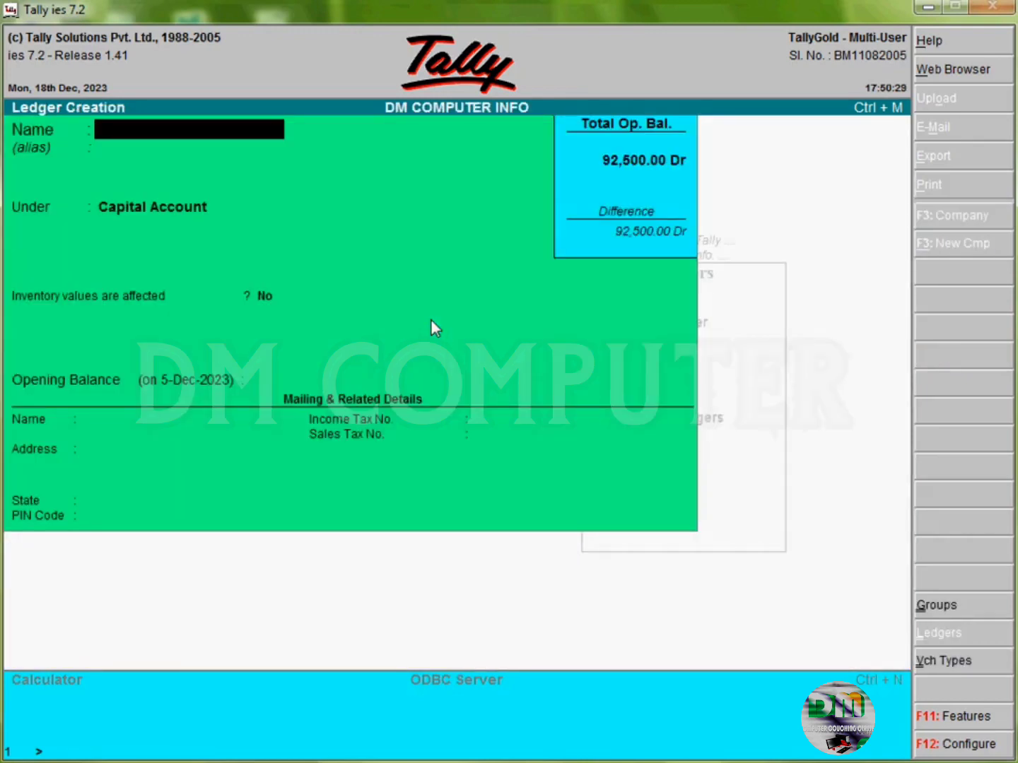
text(Sales Account)
key(Return)
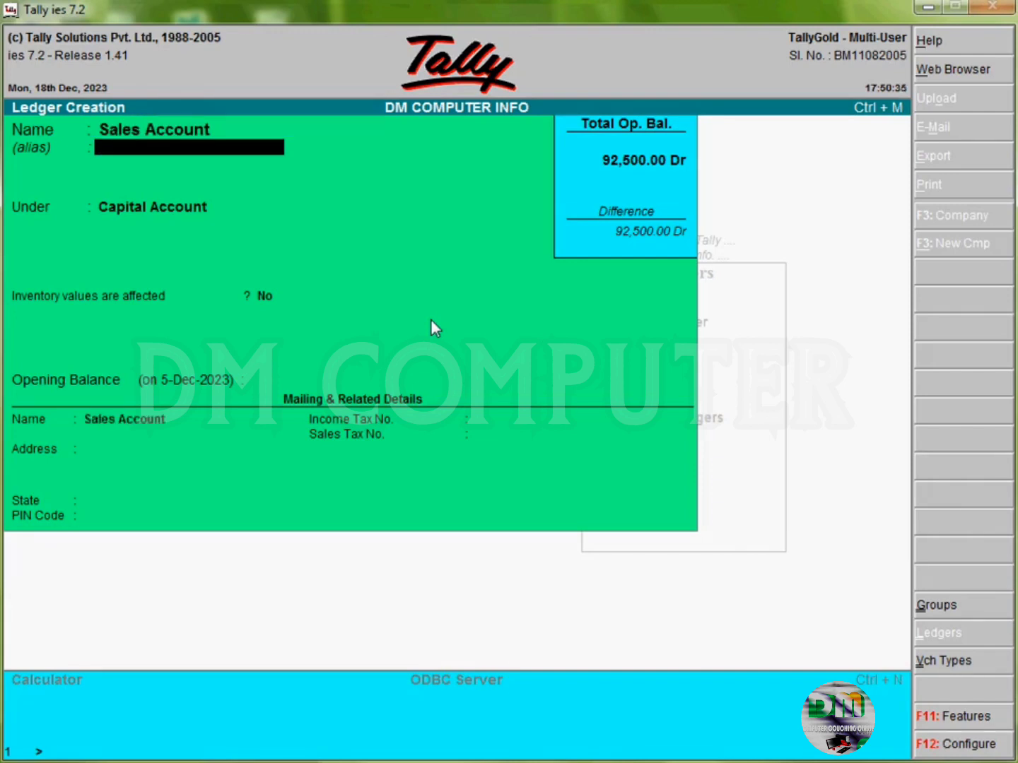
key(Return)
text(Sales)
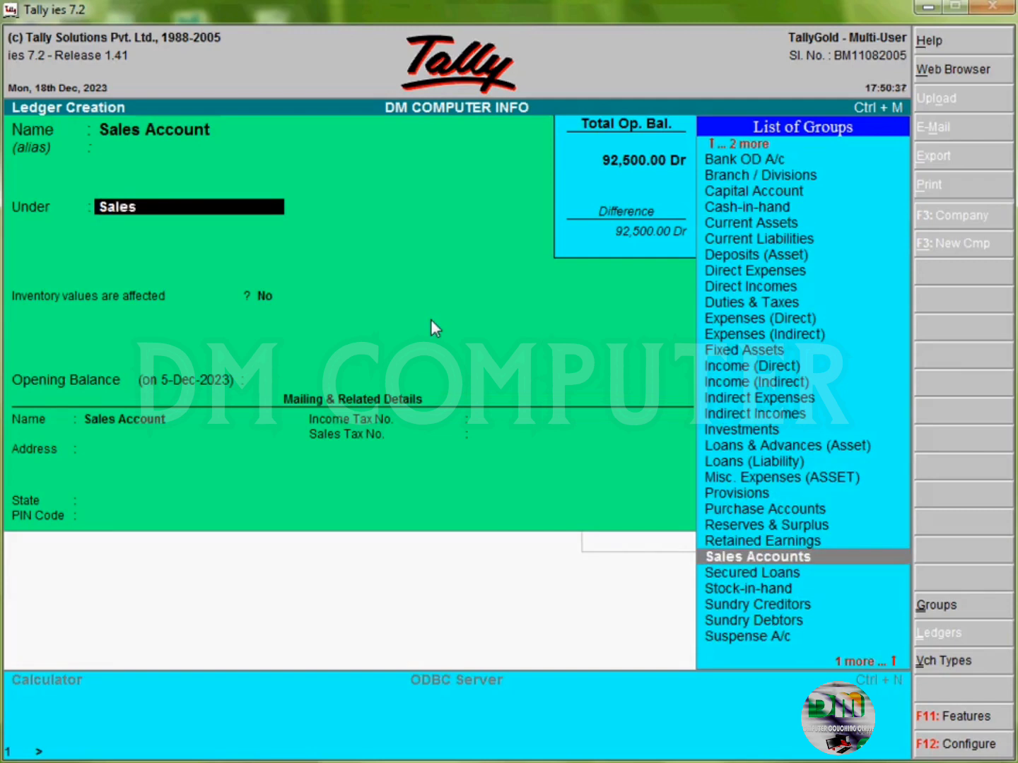
key(Return)
key(y)
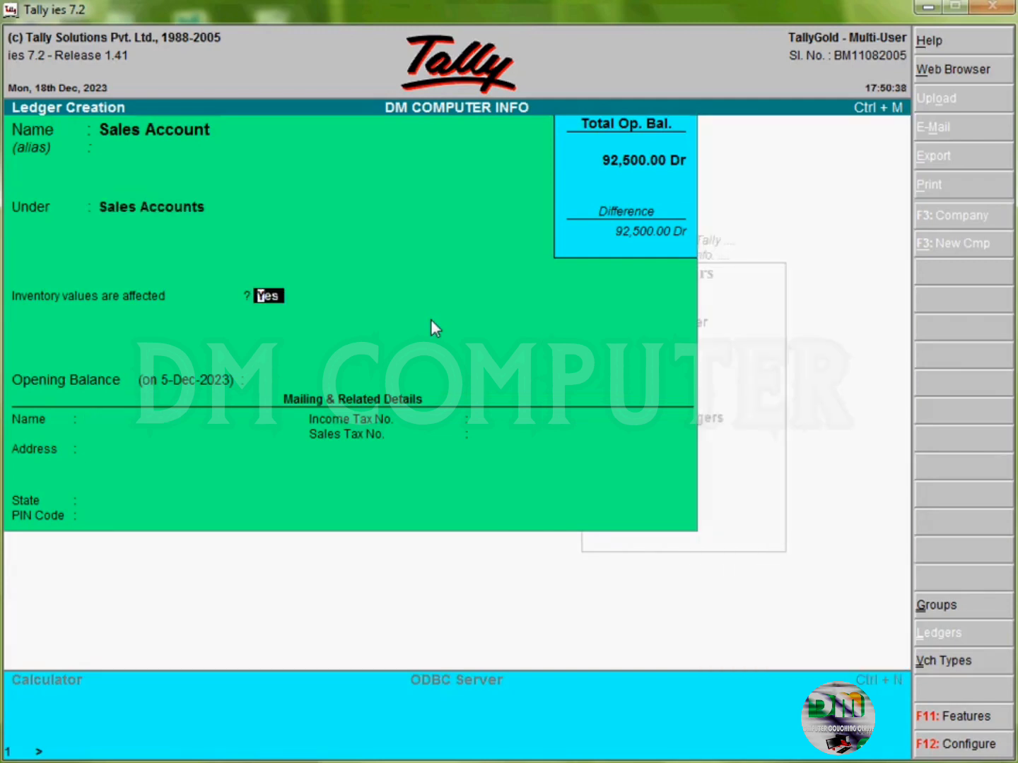
key(Return)
key(Return)
key(Return)
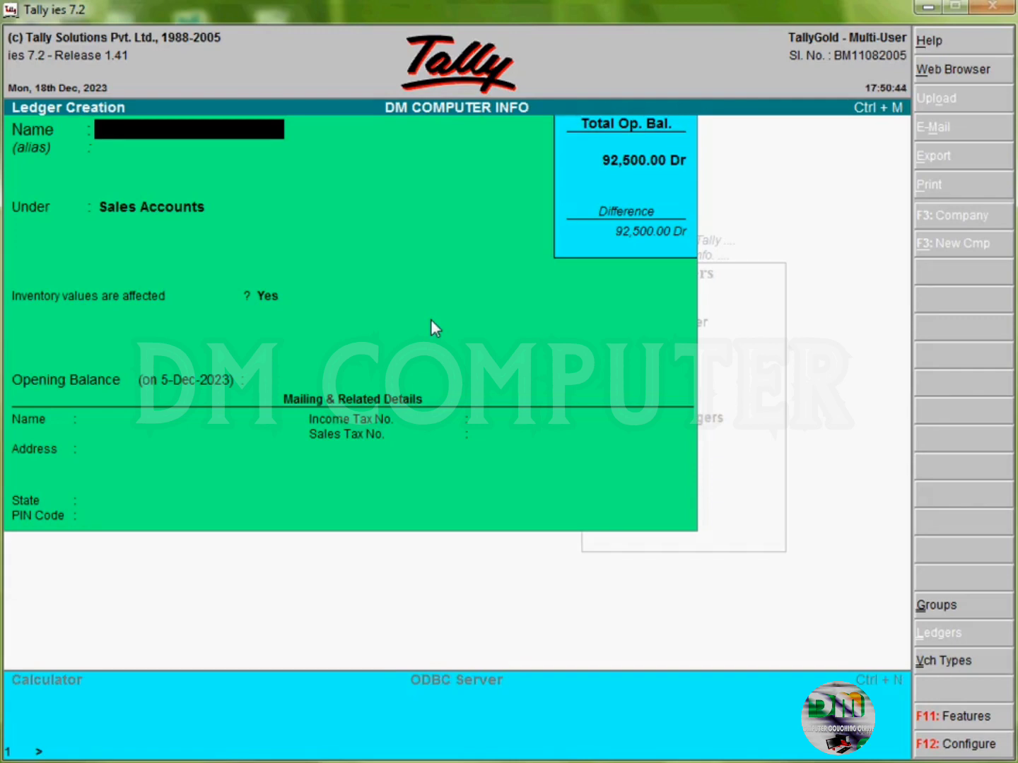
Step: Create ledger 'Purchase Account' under the Purchase Accounts group and save it
text(Purchase Account)
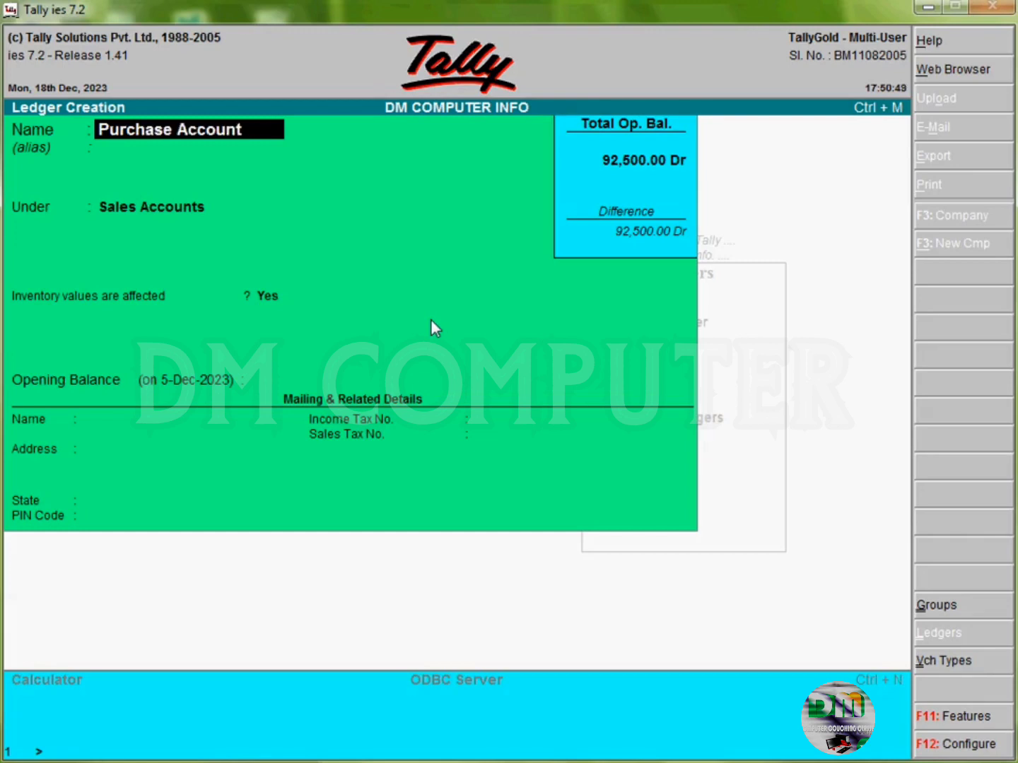
key(Return)
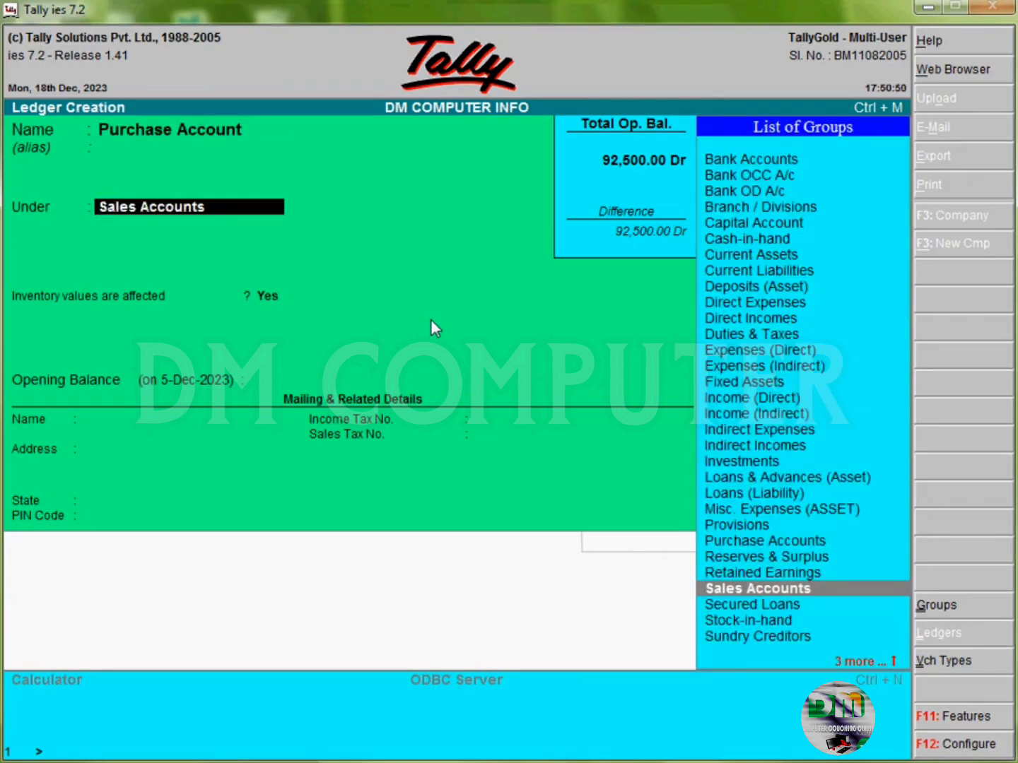
text(Pur)
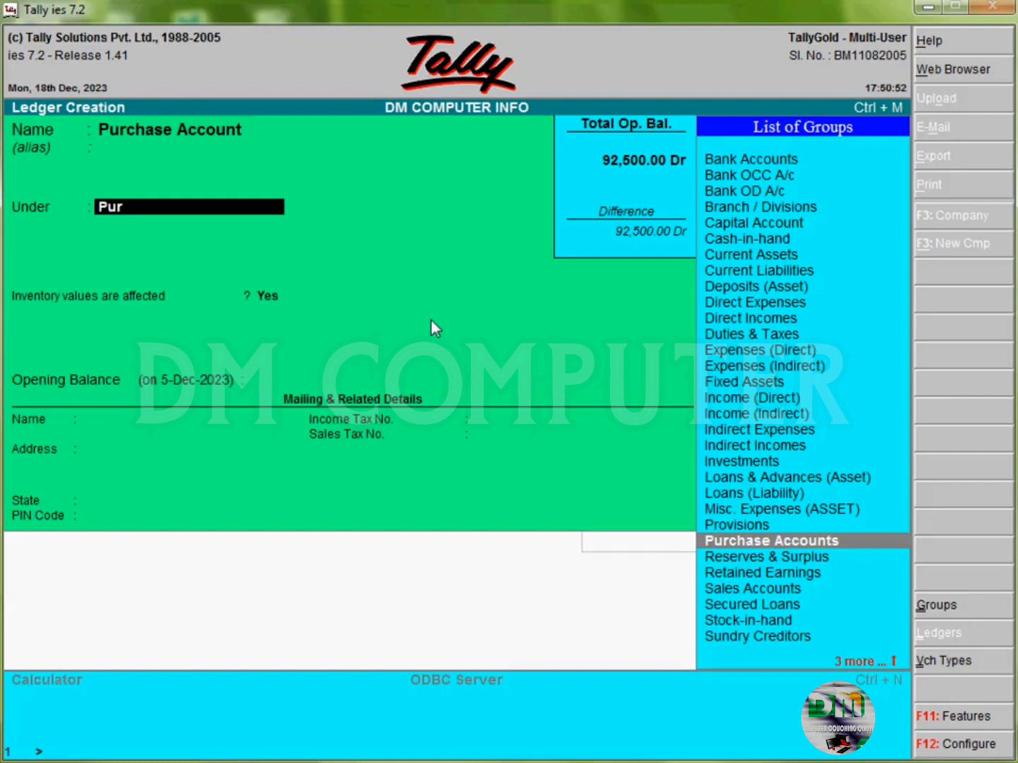
key(Return)
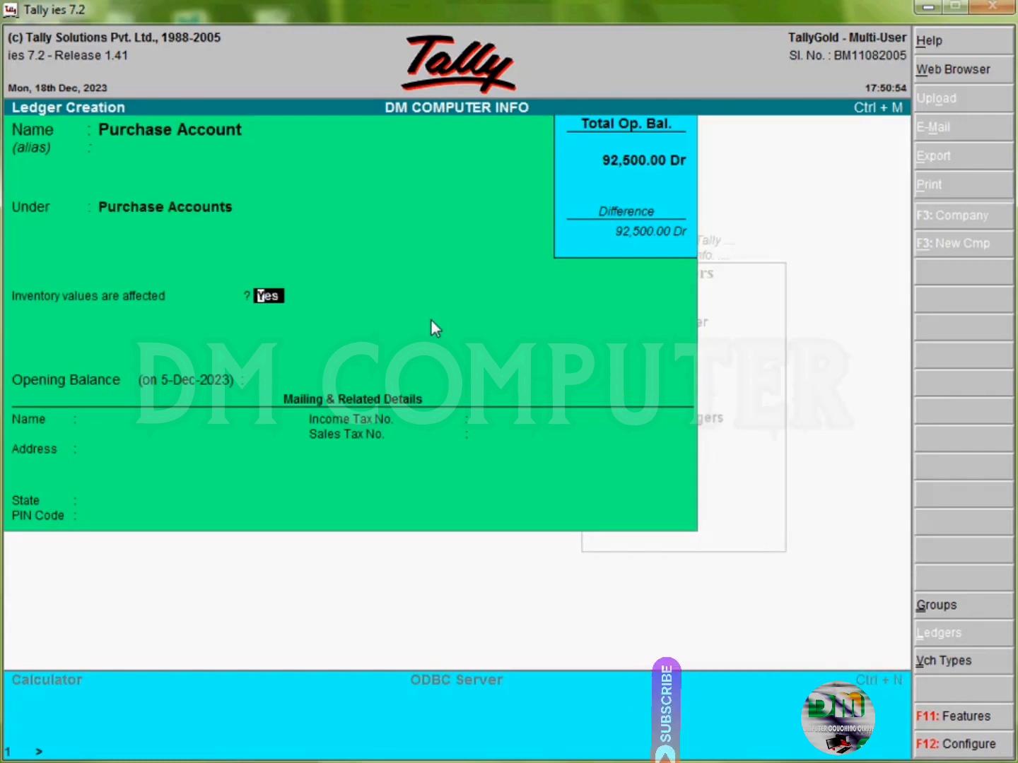
key(Return)
key(Return)
key(Return)
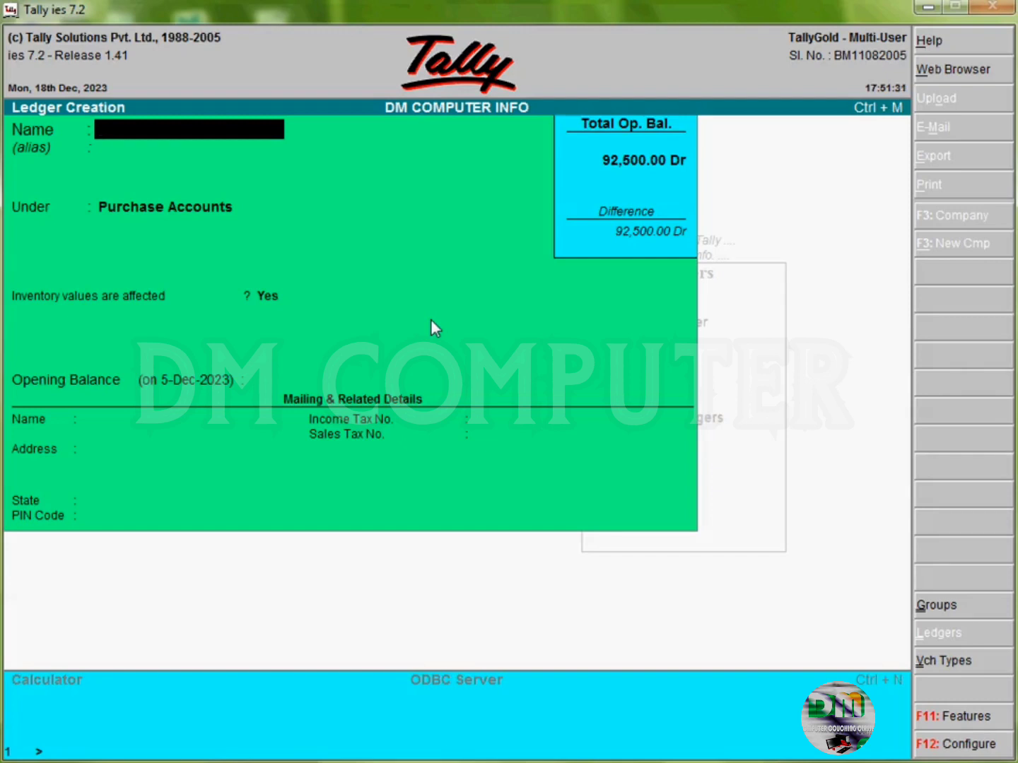
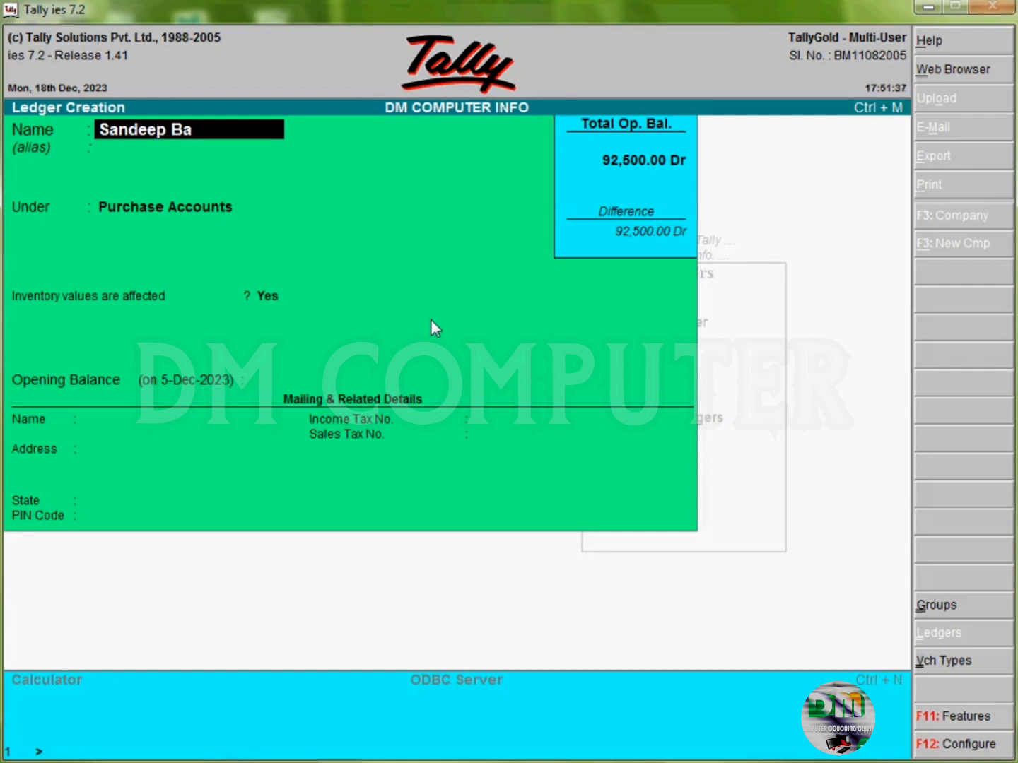
Step: Enter the supplier's name and place the ledger under Sundry Creditors with bill-by-bill balances on
key(Return)
key(Return)
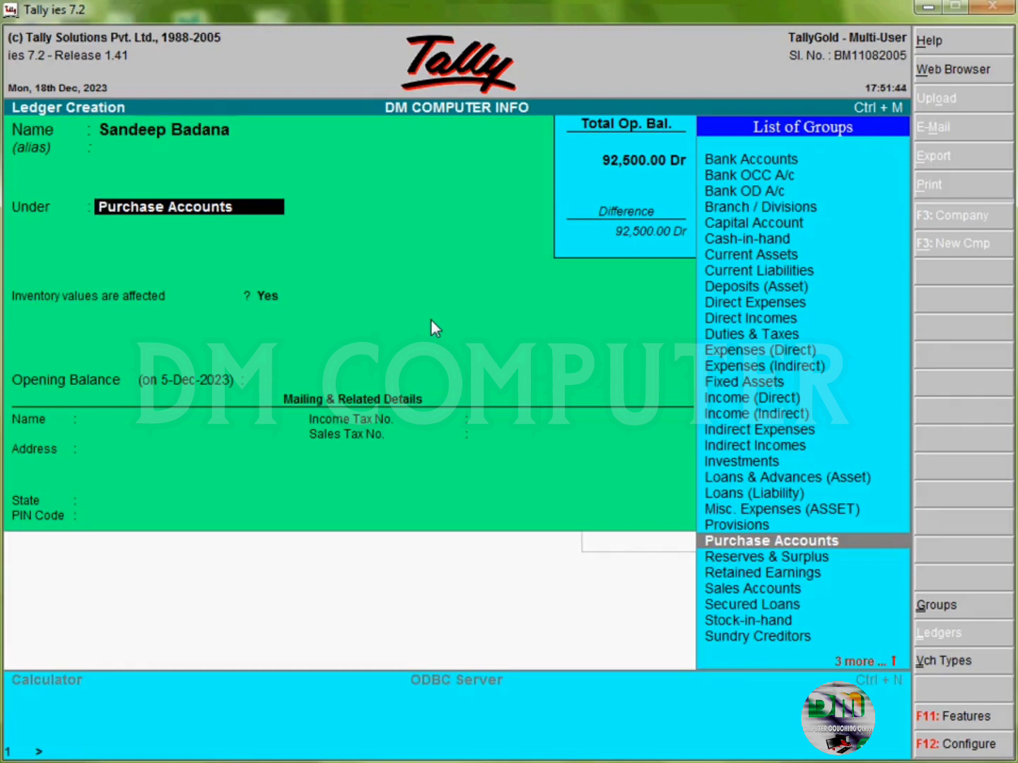
text(Sun)
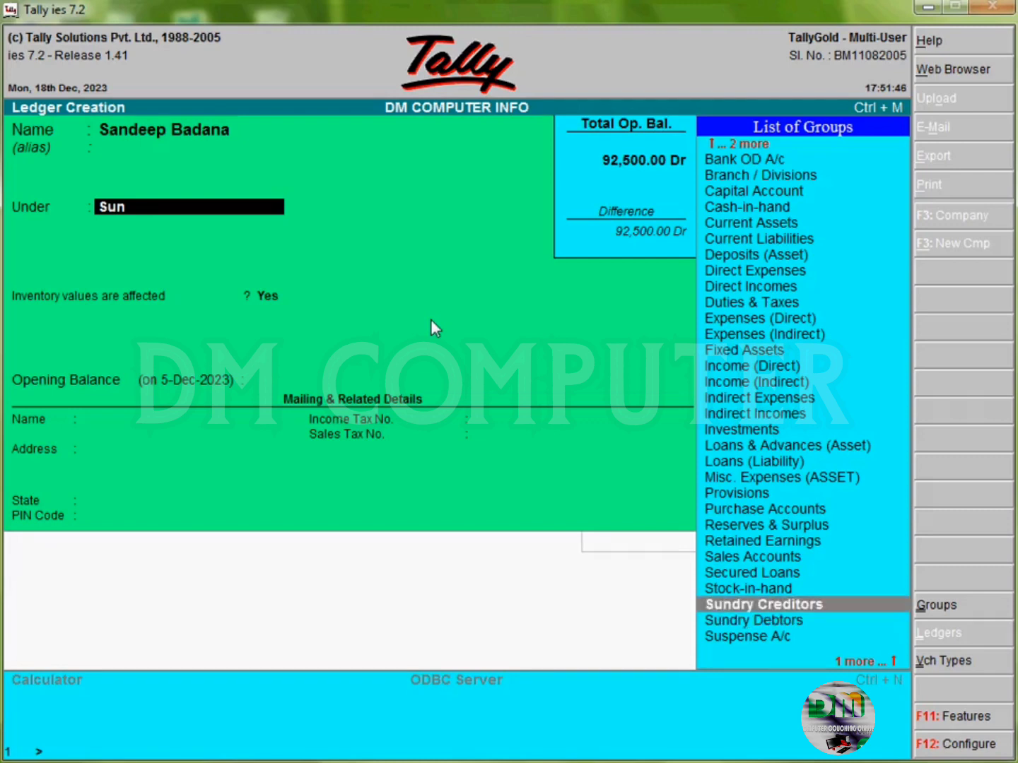
key(Return)
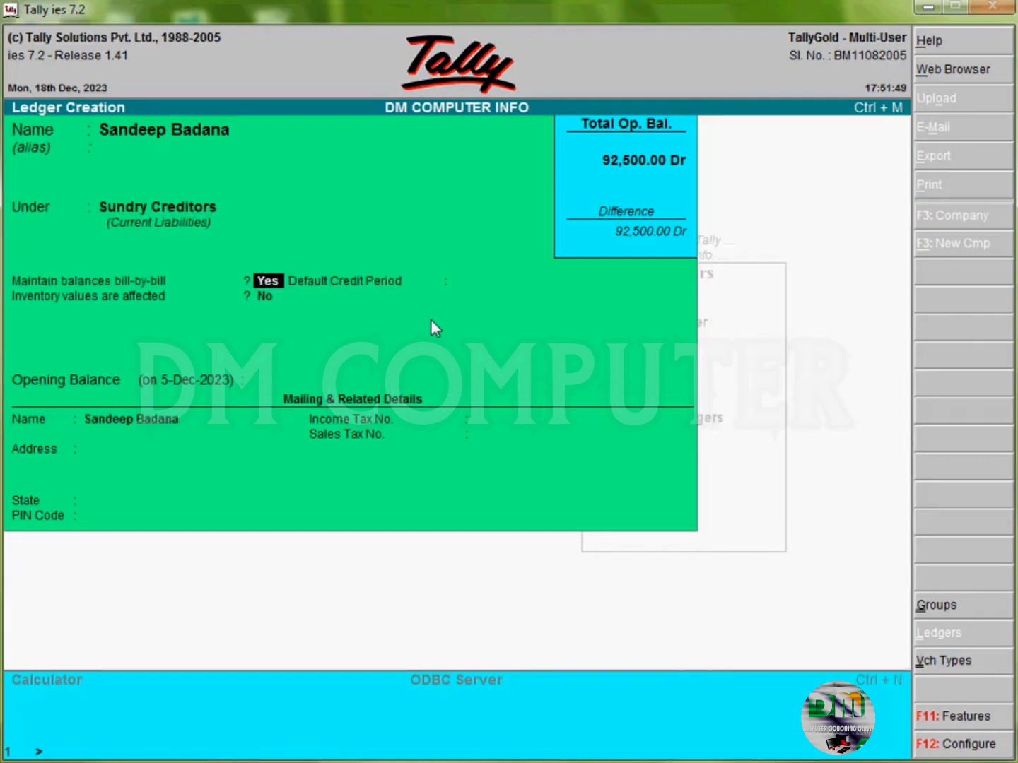
key(Return)
Step: Fill in the supplier's mailing address, Madhya Pradesh state and PIN code, and accept the ledger
key(Return)
key(Return)
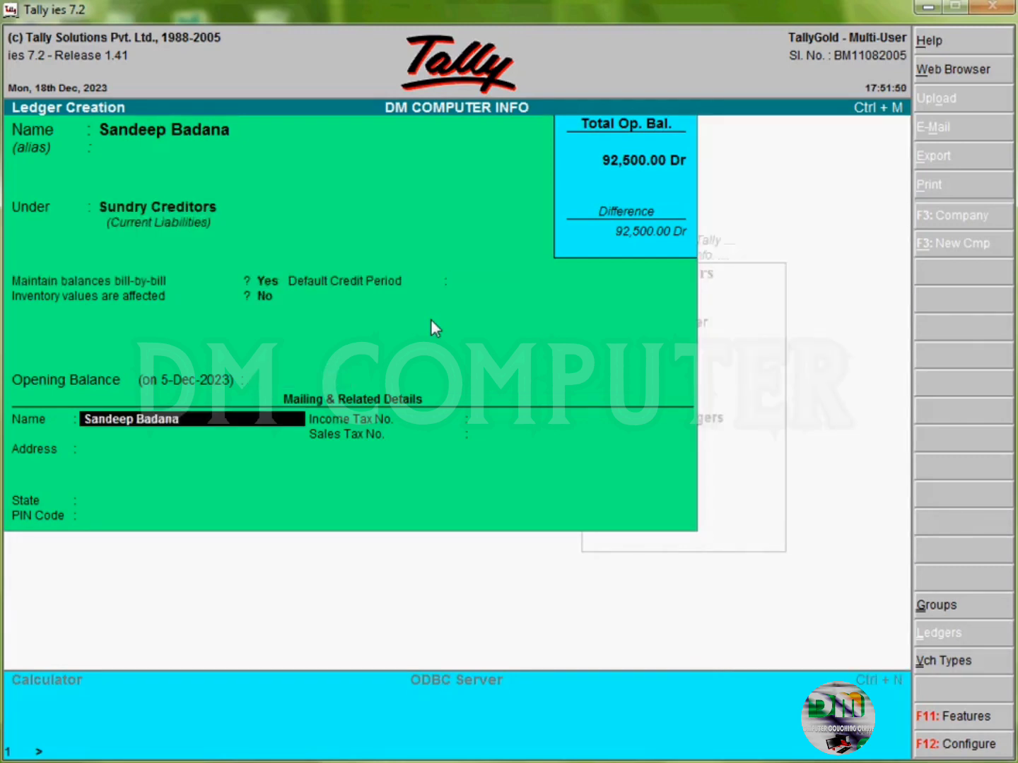
key(Return)
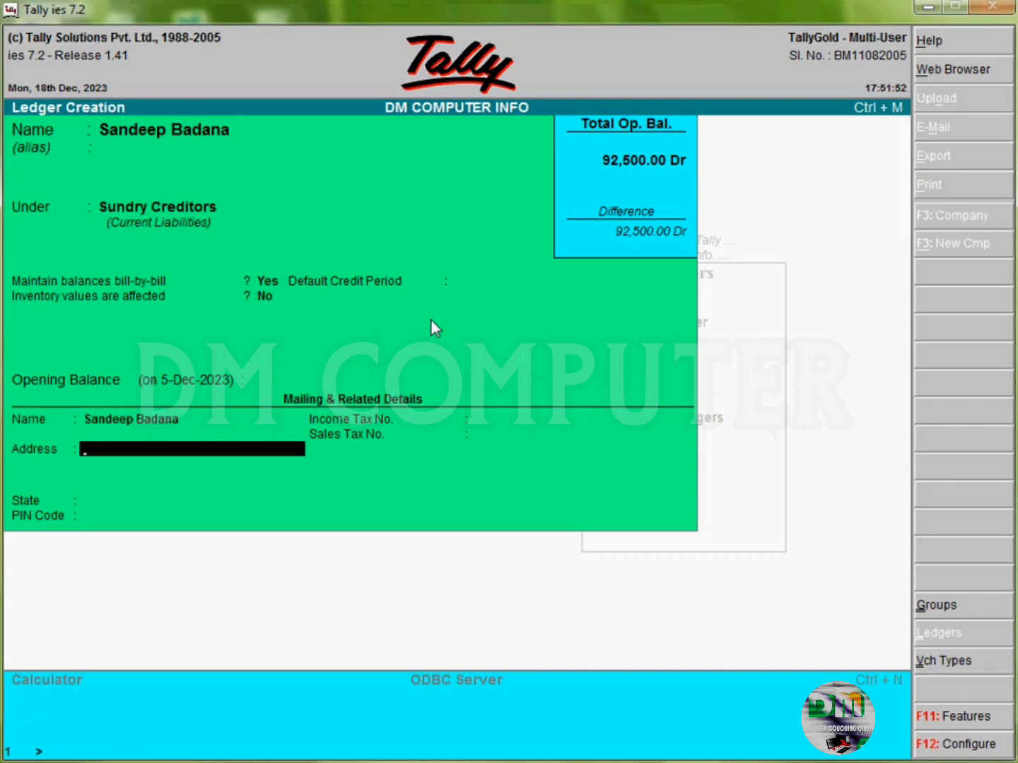
text(Agar)
key(Return)
key(Return)
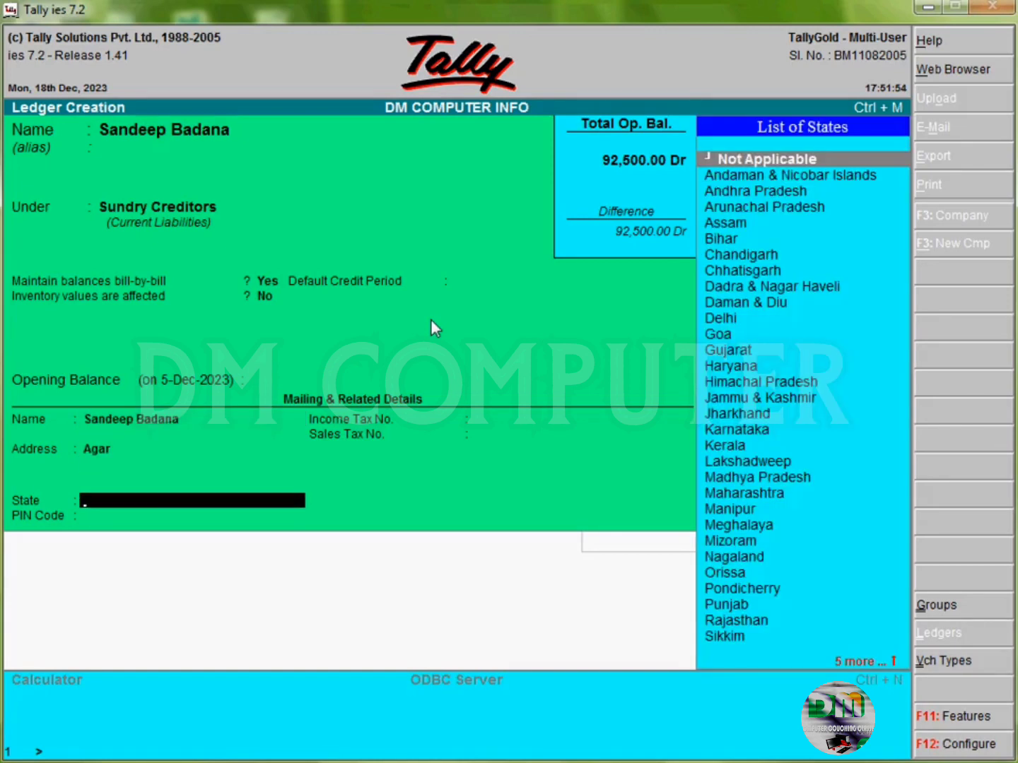
text(Mad)
key(Return)
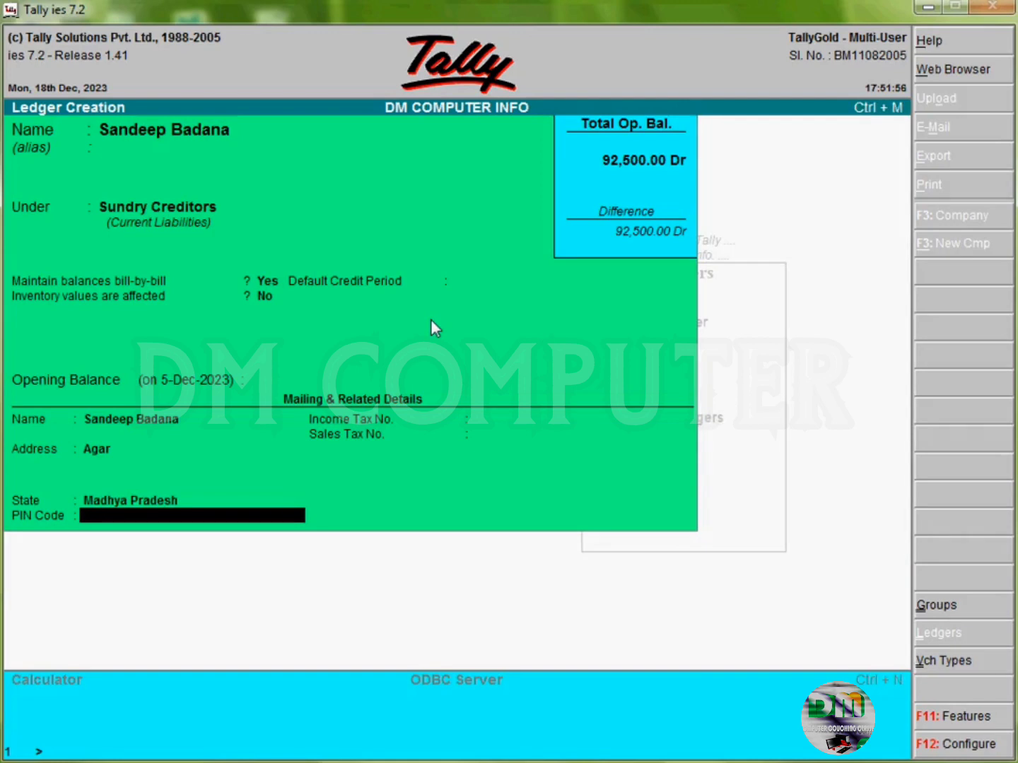
text(465441)
key(Return)
key(Return)
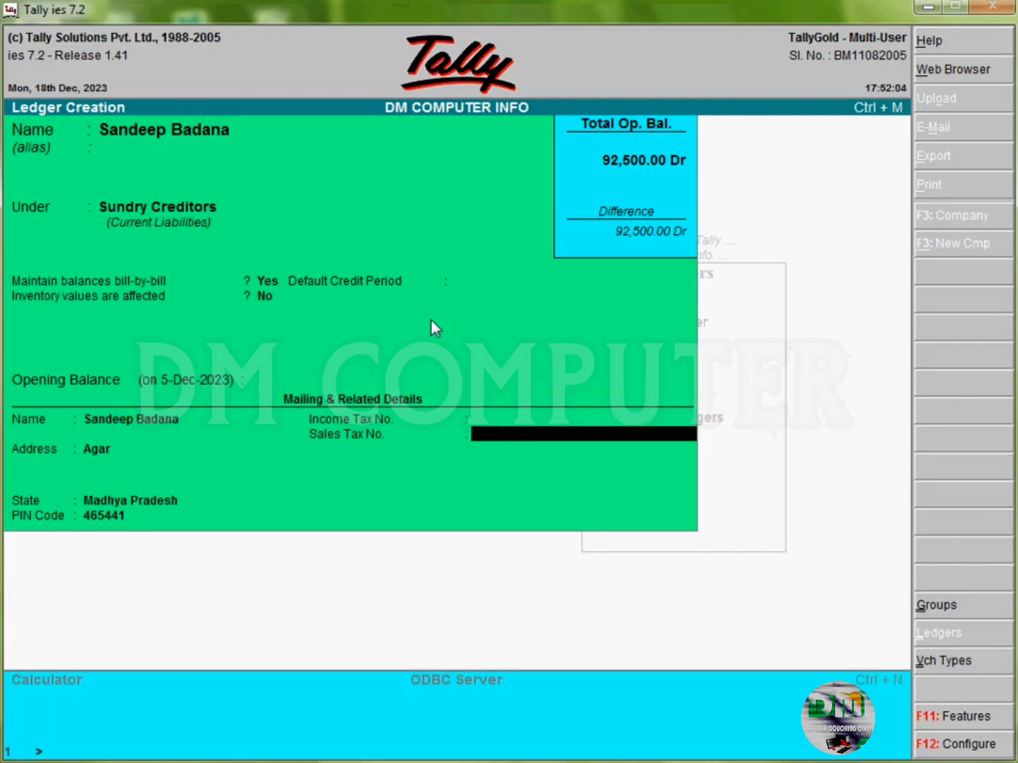
key(Return)
key(Return)
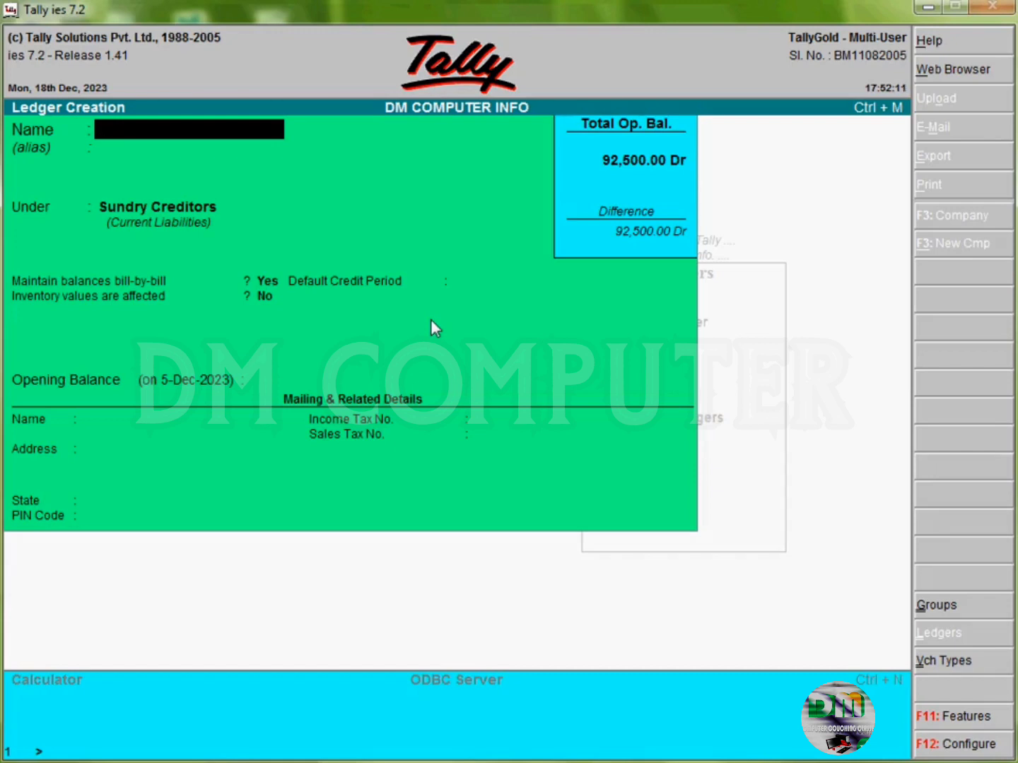
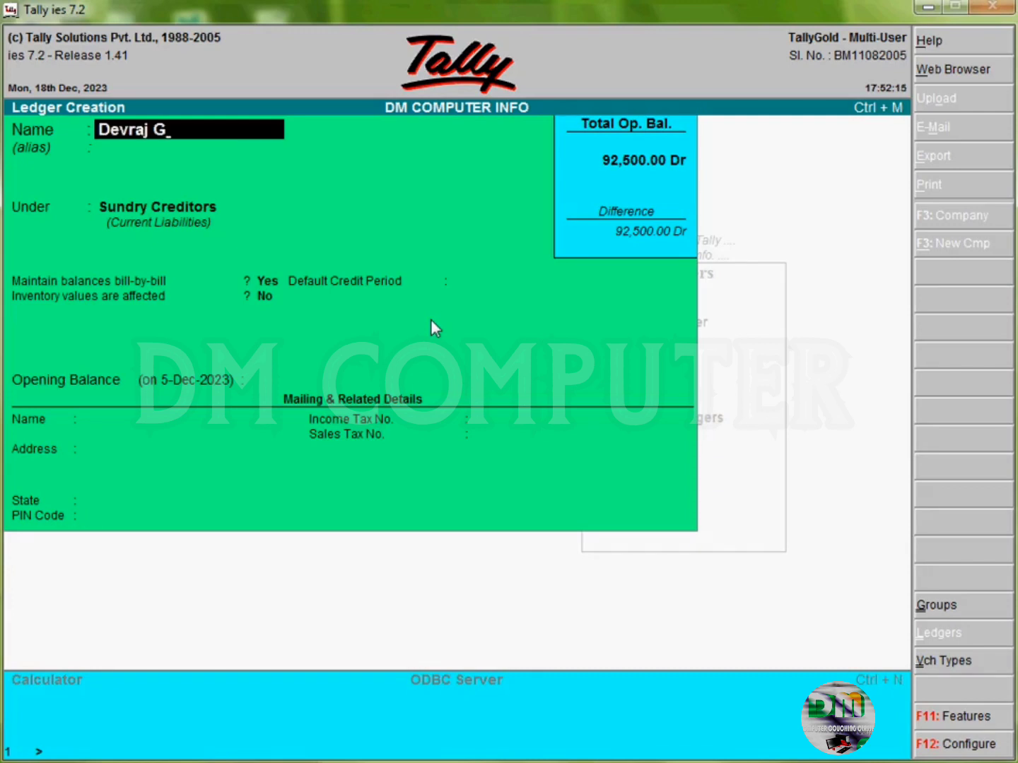
Step: Save a second Sundry Creditors ledger with the supplier's name, address, Madhya Pradesh state and PIN
key(Return)
key(Return)
key(Return)
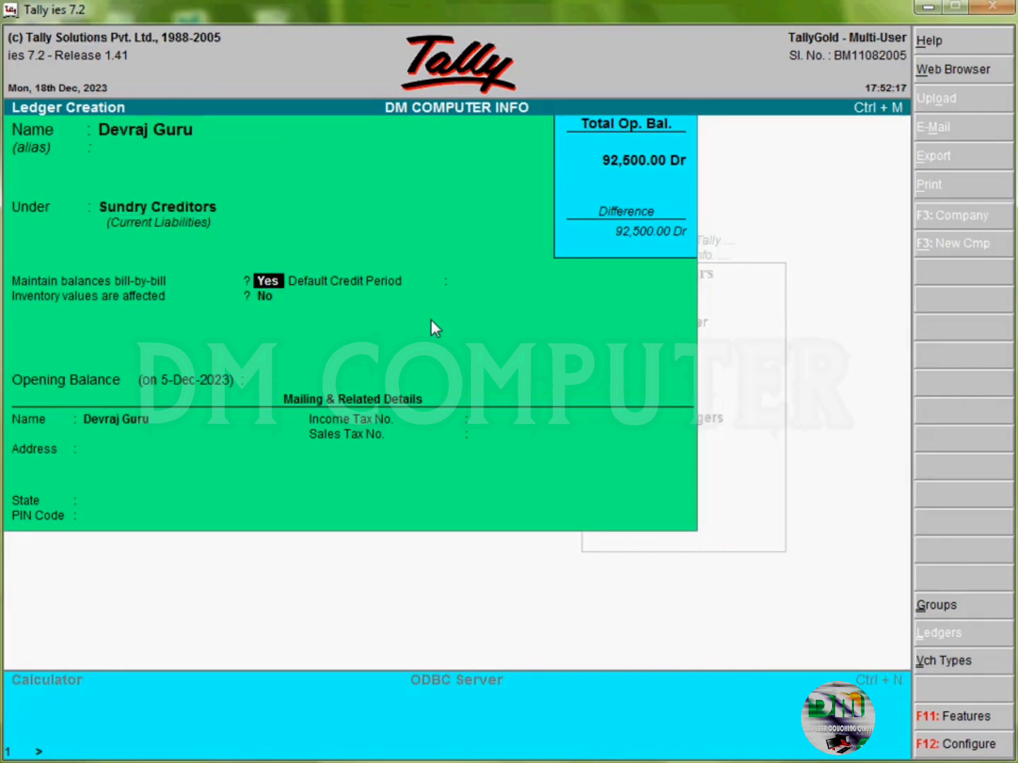
key(Return)
key(Return)
key(Return)
key(Return)
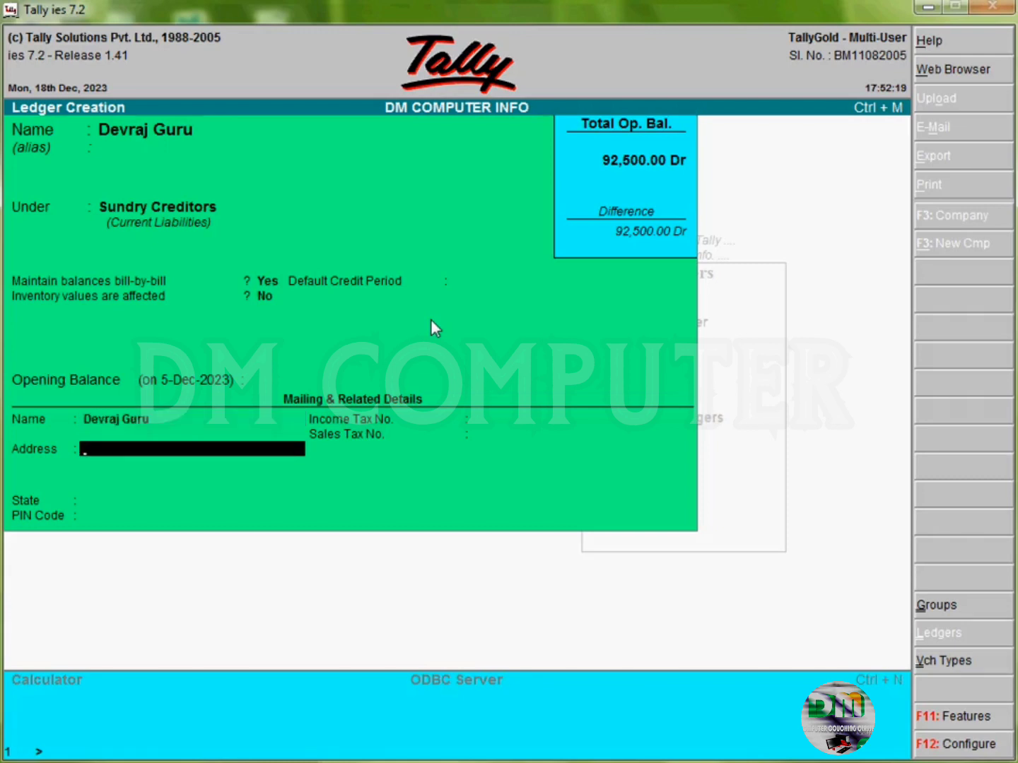
text(Su)
text(ner)
key(Return)
key(Return)
text(Madh)
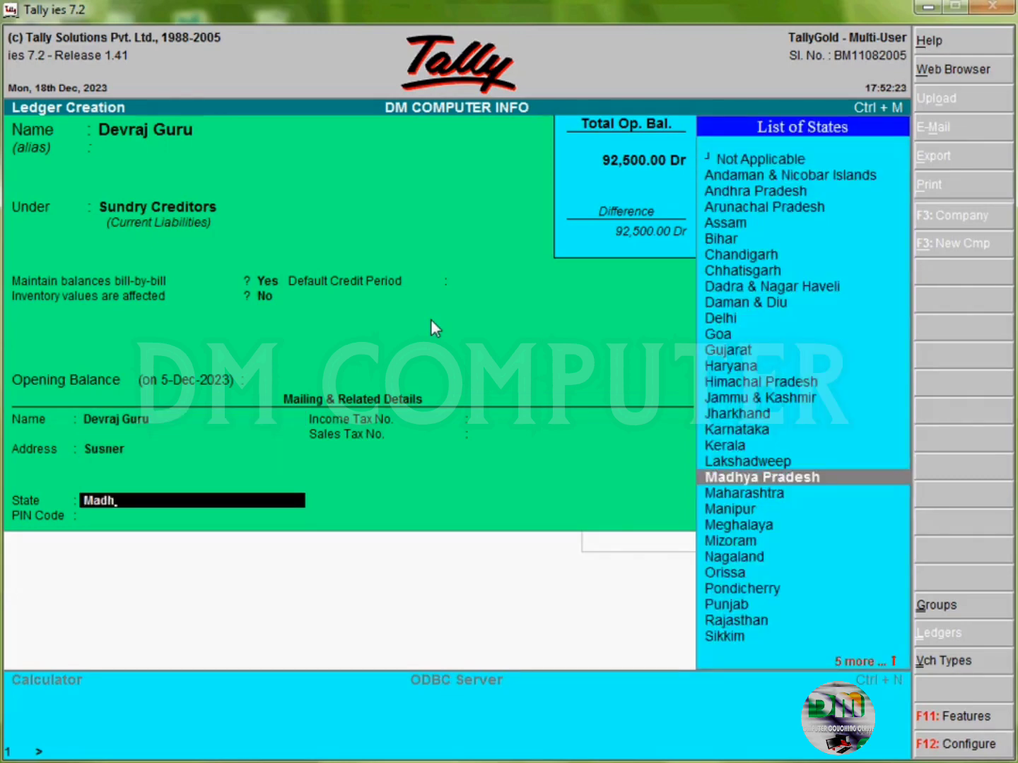
key(Return)
text(4654)
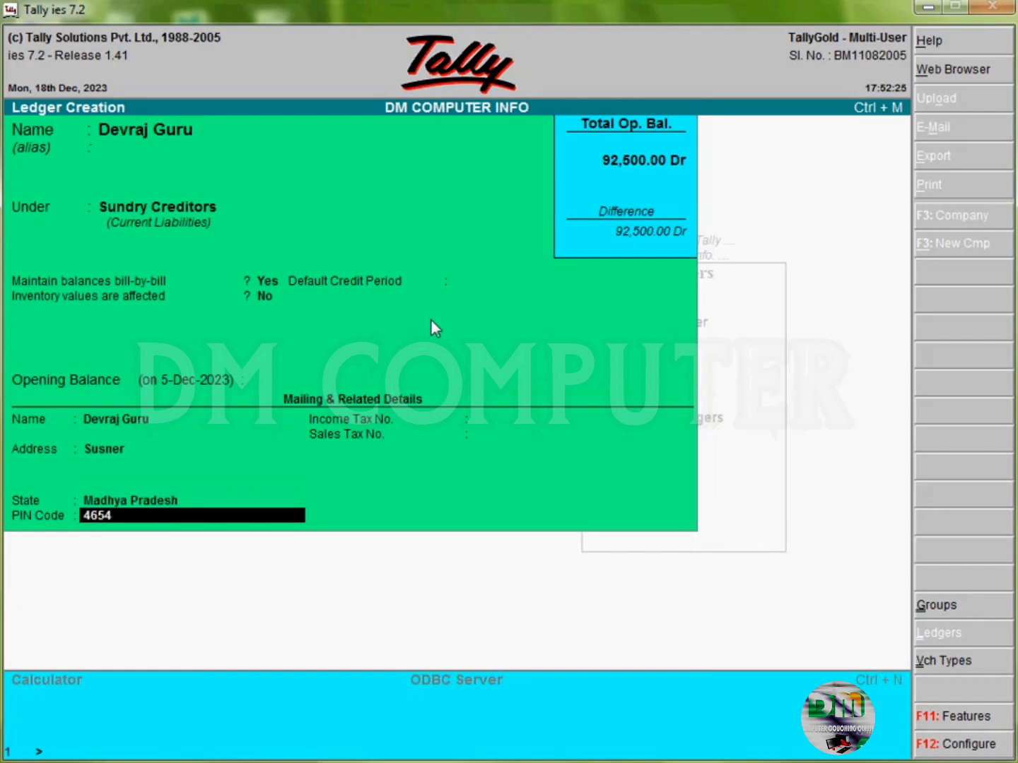
text(41)
key(Return)
key(Return)
key(Return)
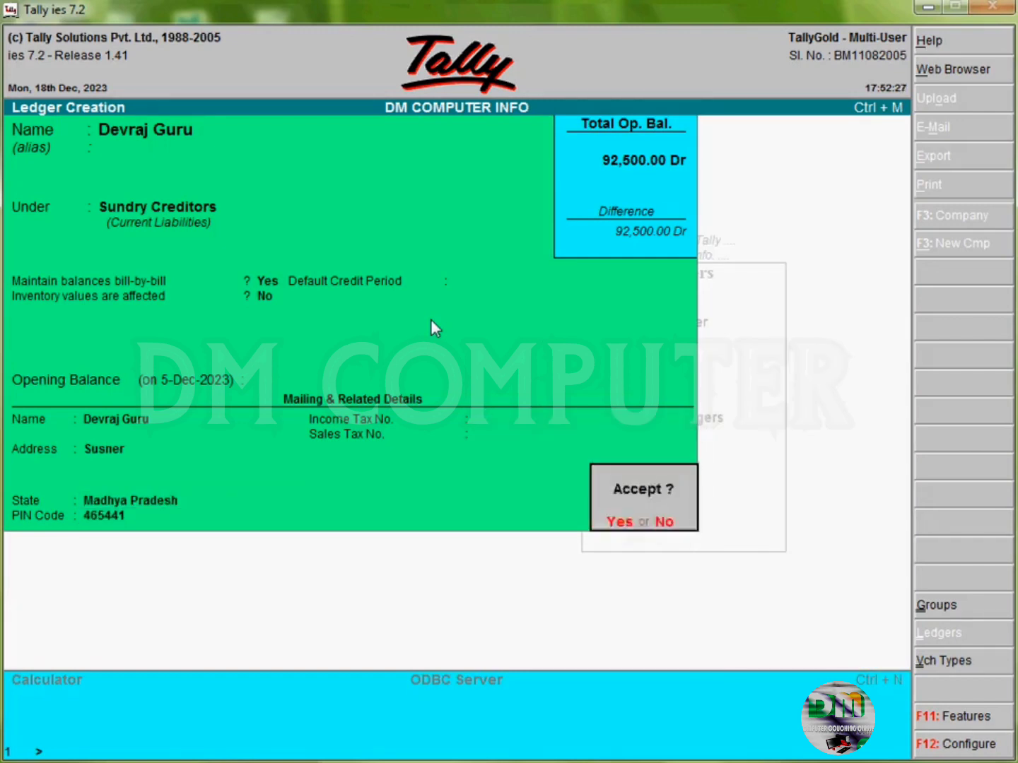
key(Return)
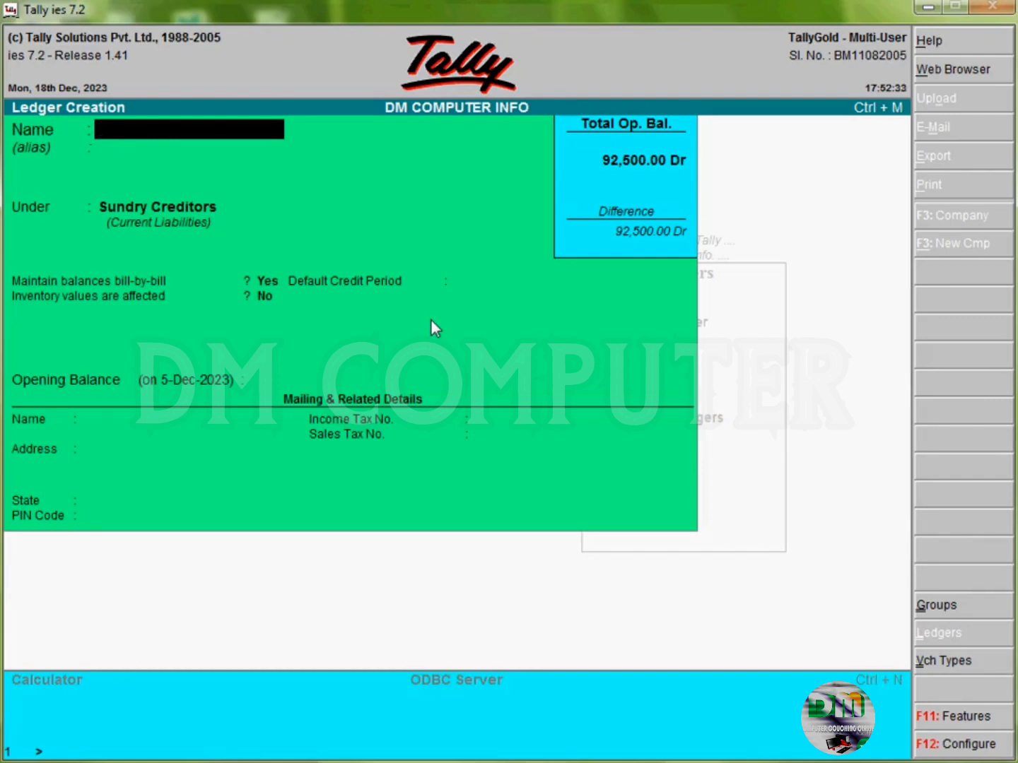
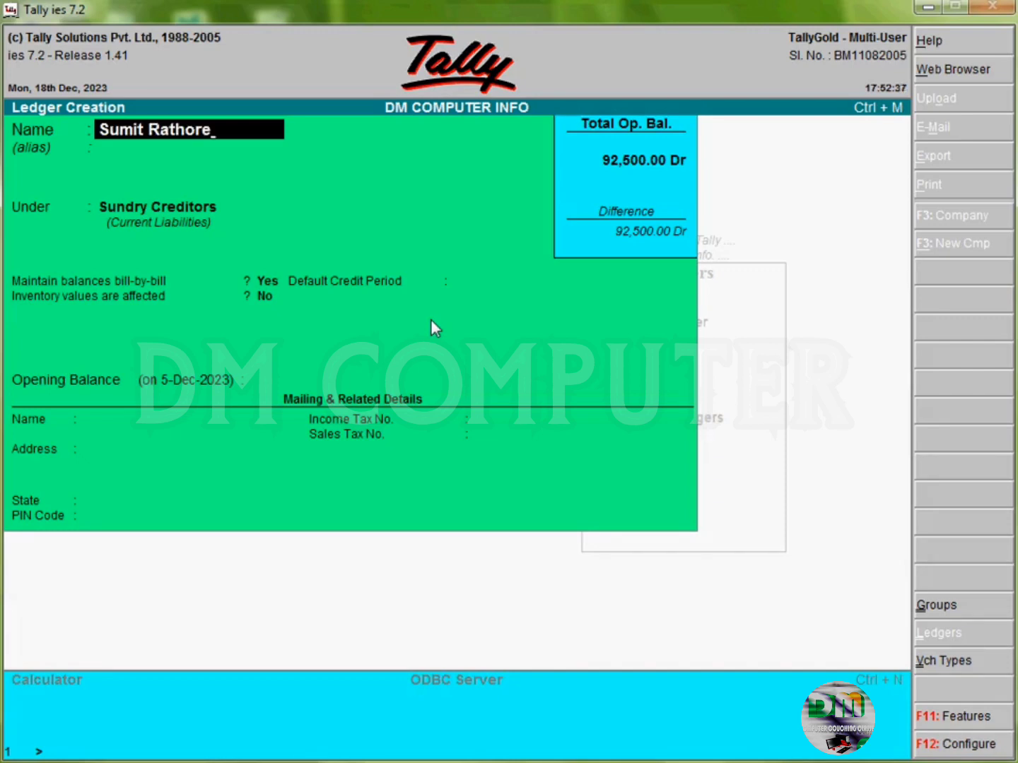
Step: Create a third creditor ledger with the supplier's name, address, Madhya Pradesh state and PIN, then accept
key(Return)
key(Return)
key(Return)
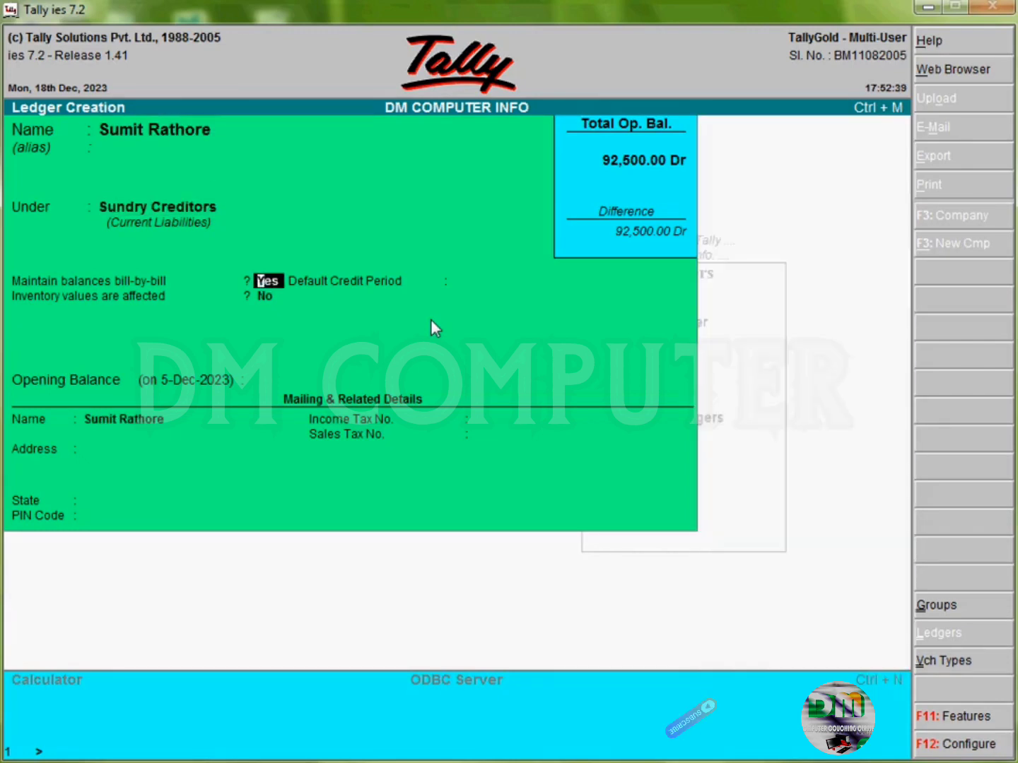
key(Return)
key(Return)
key(Return)
key(Return)
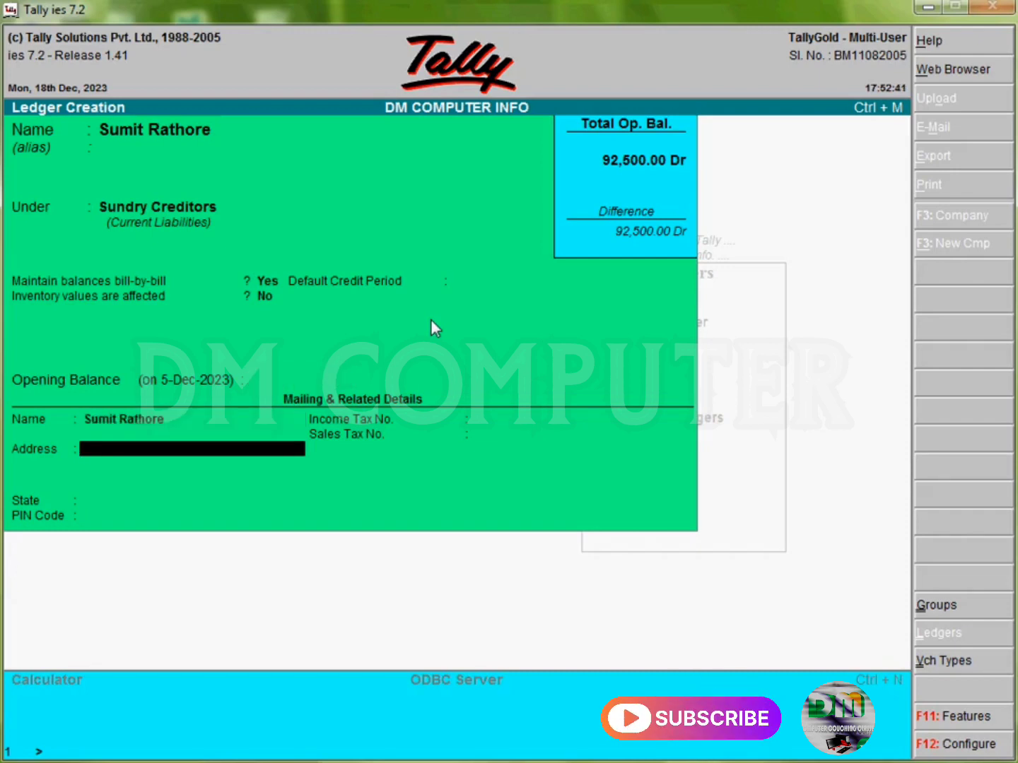
text(Susner)
key(Return)
key(Return)
text(Madh)
key(Return)
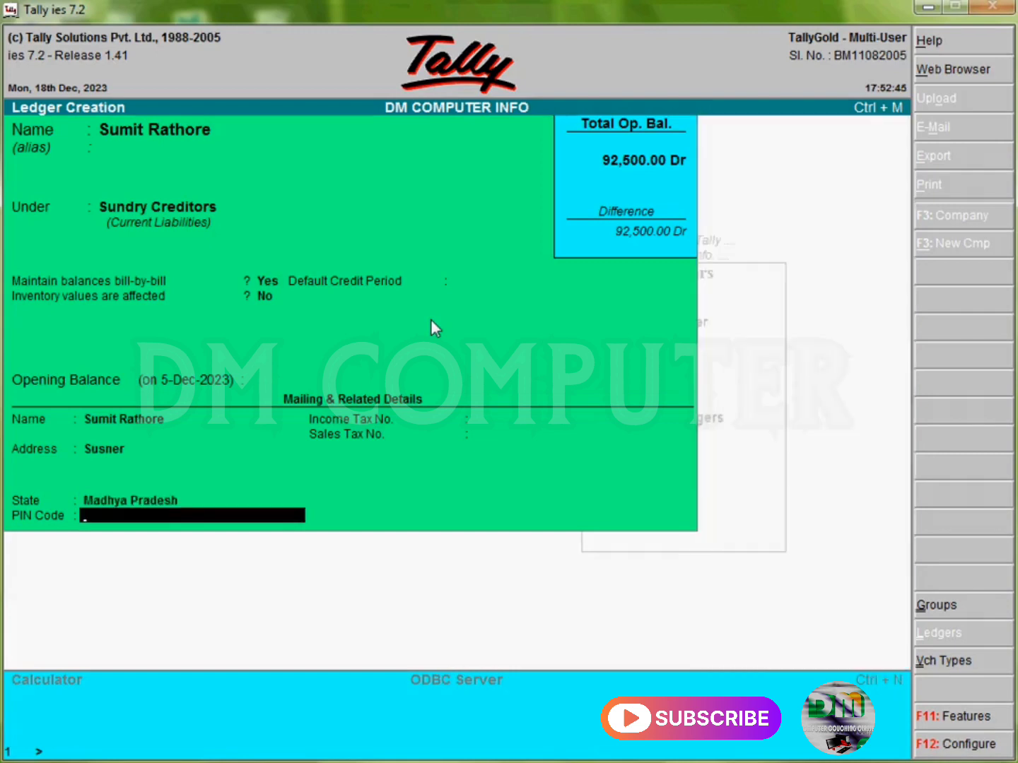
text(46554)
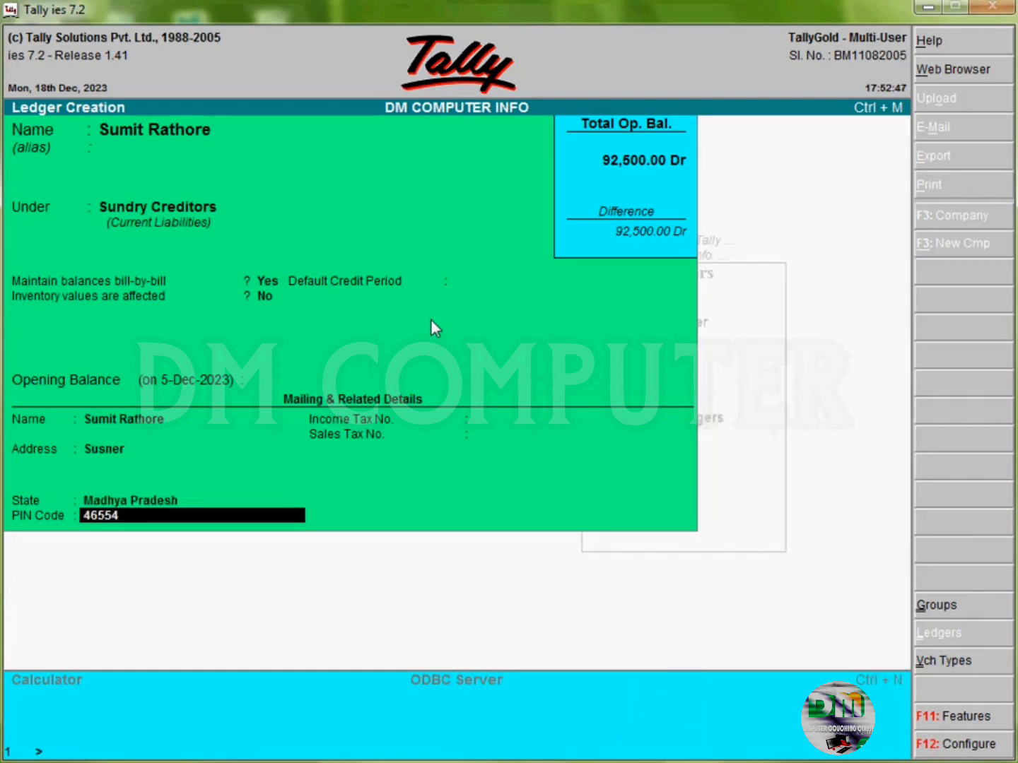
text(=)
key(BackSpace)
text(441)
key(Return)
key(Return)
key(Return)
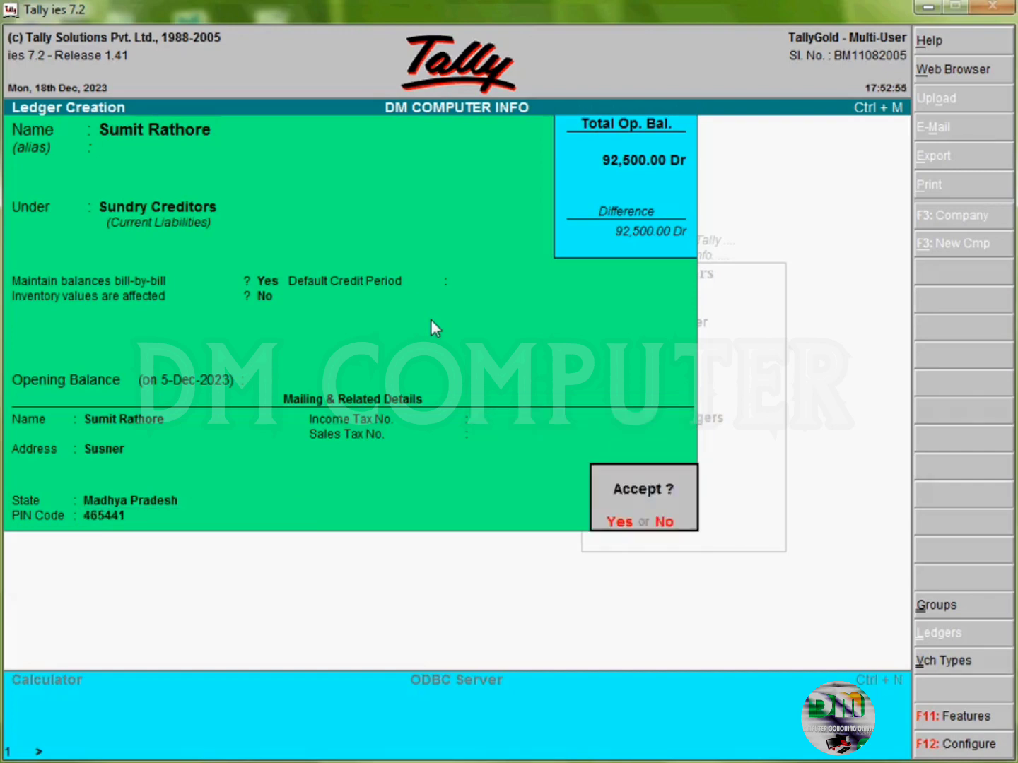
key(y)
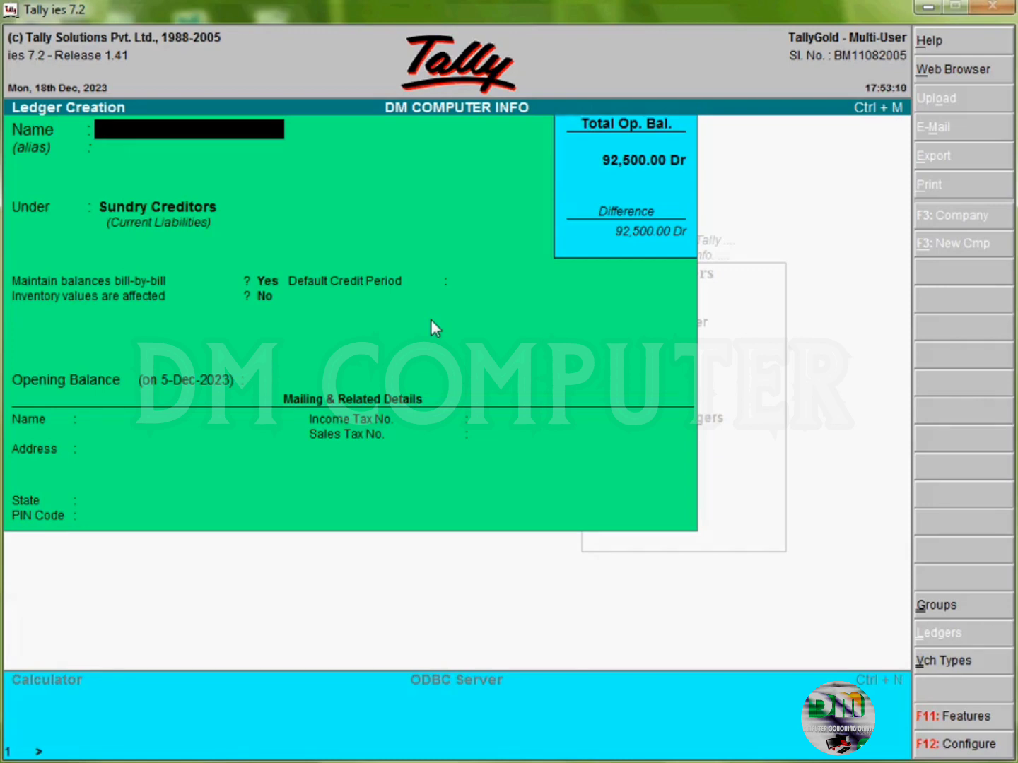
Step: Quit Ledger Creation and return to the Gateway of Tally
key(Escape)
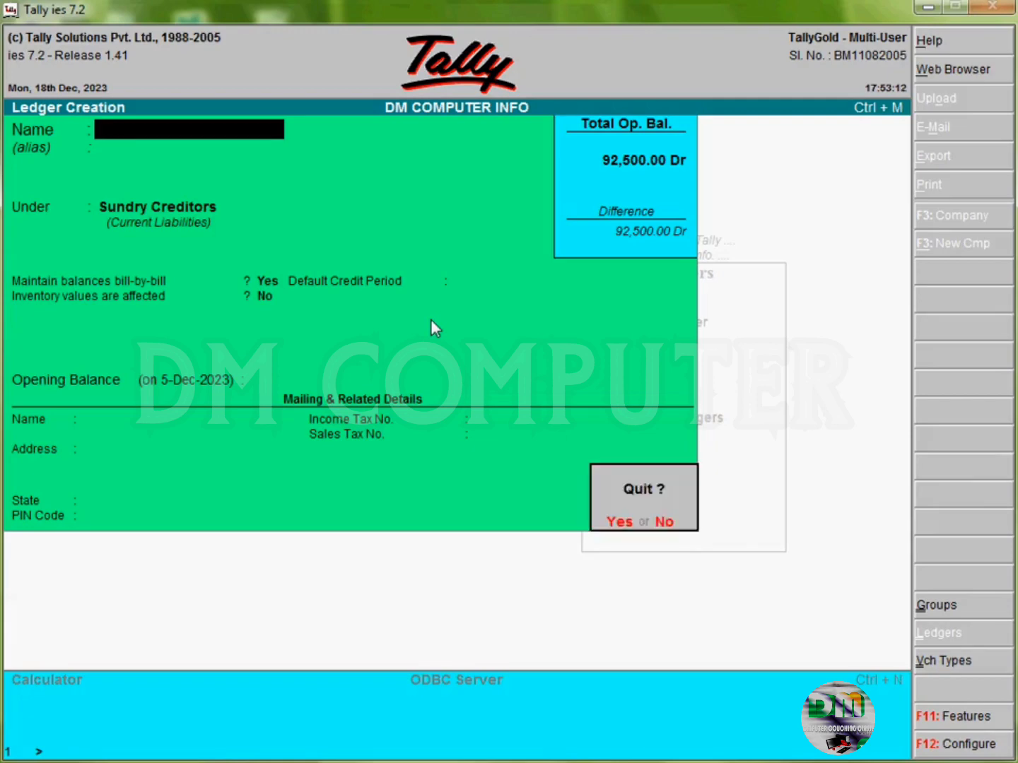
key(y)
key(Escape)
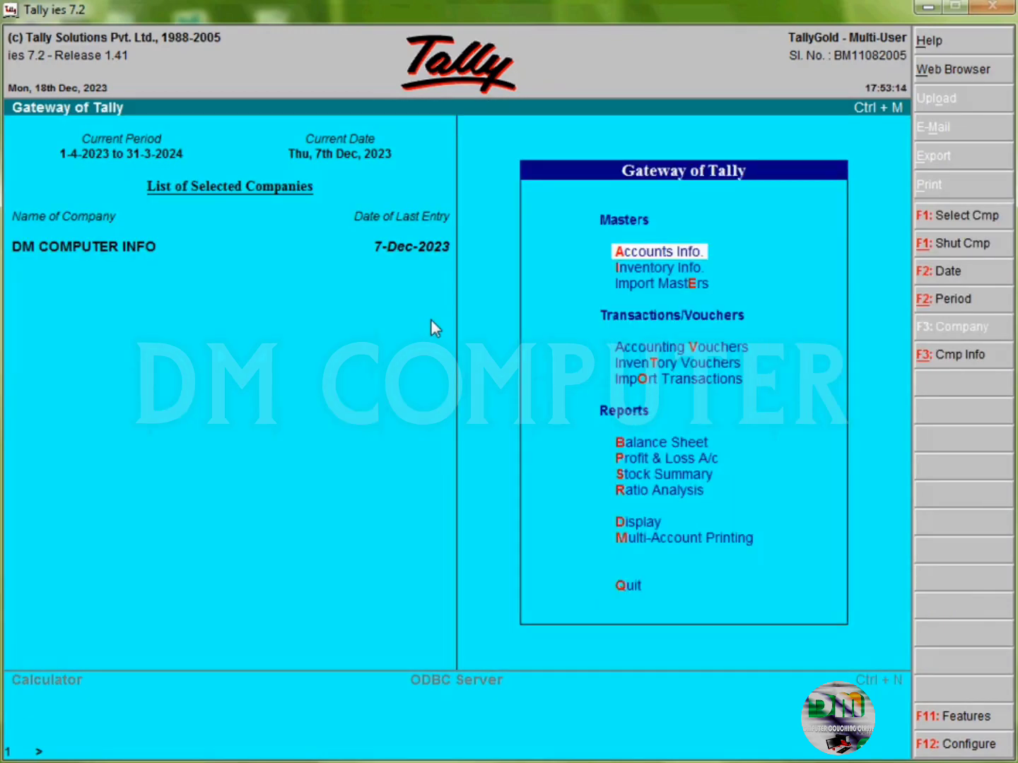
key(Escape)
key(Escape)
Step: Set the current date to 18-12-2023 with F2
key(F2)
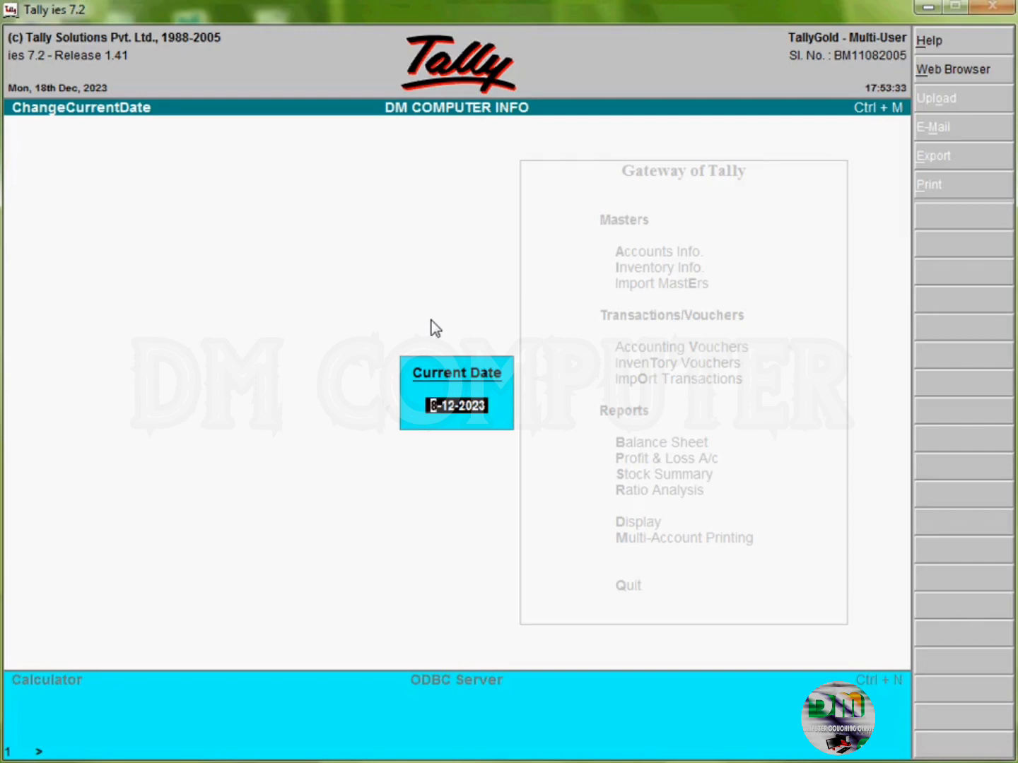
text(18-12-2023)
key(Return)
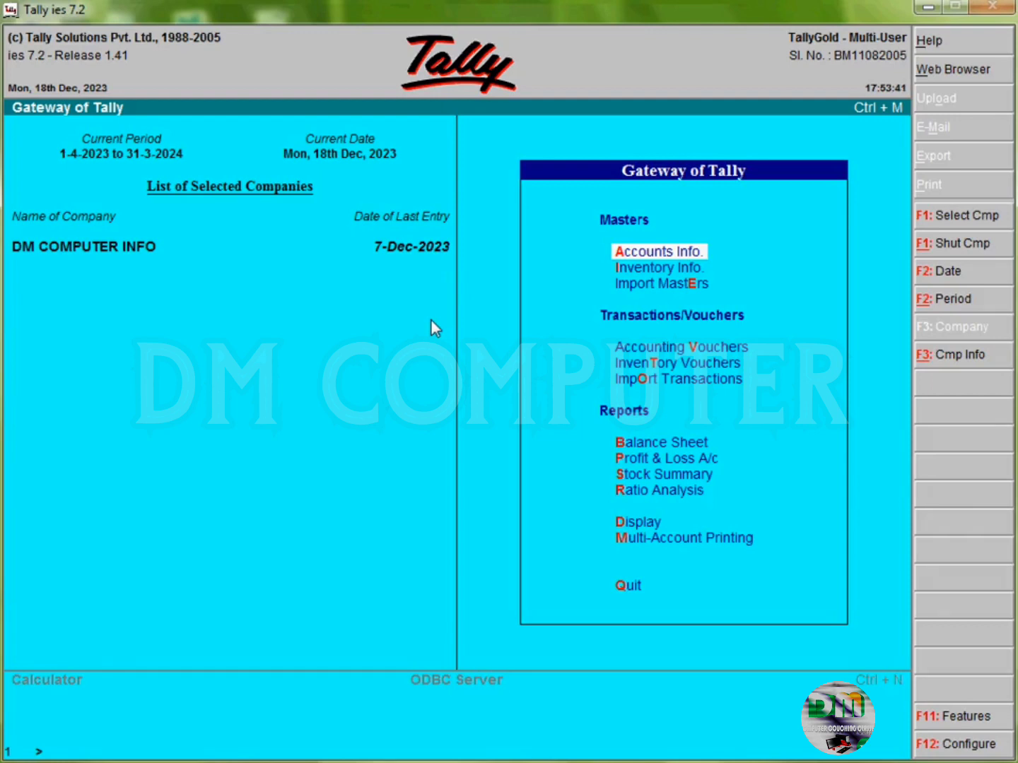
Step: Open Accounting Vouchers as a Purchase voucher (F9) and move past Ref to the party field
key(Down)
key(Down)
key(Down)
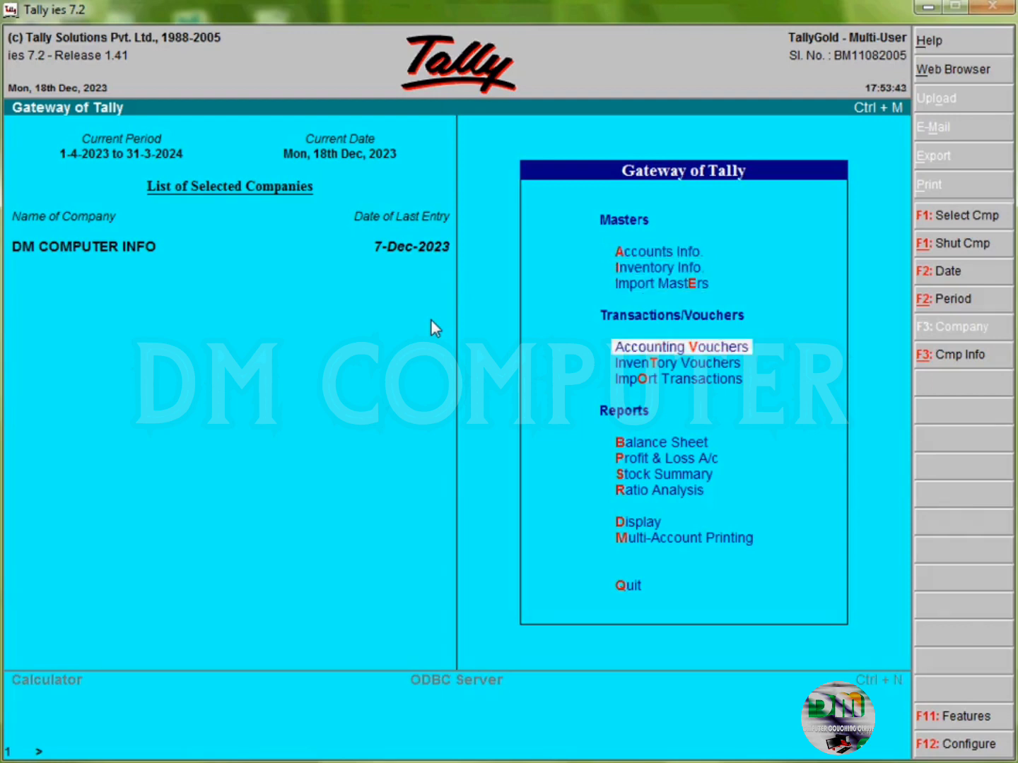
key(Return)
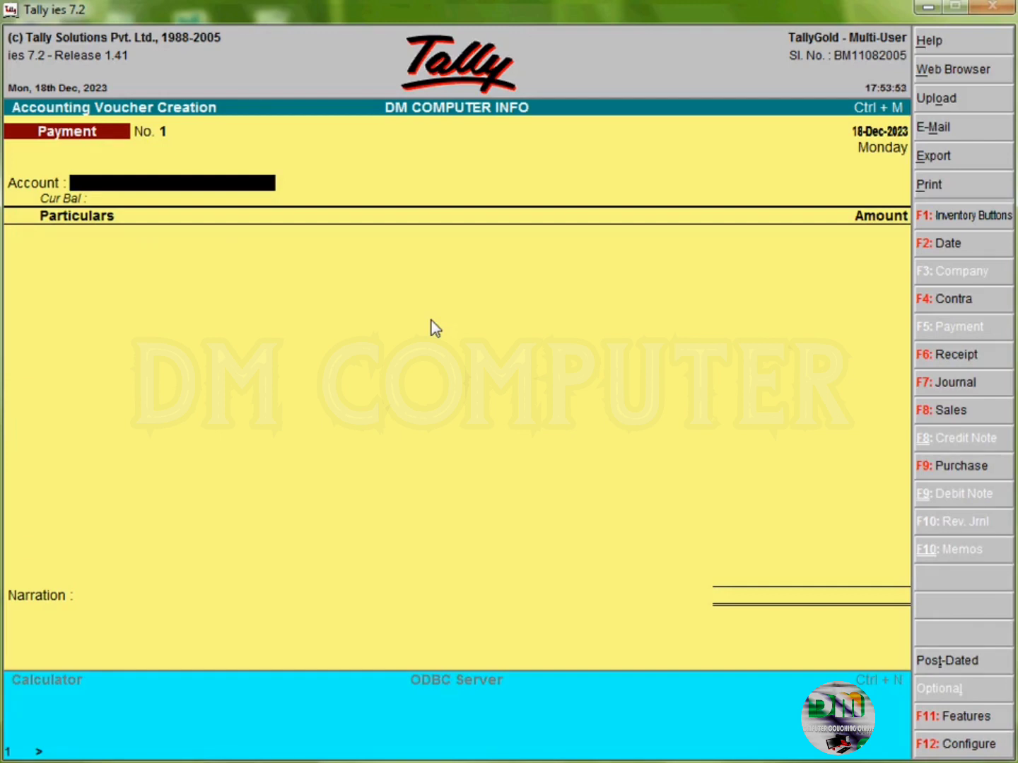
key(F9)
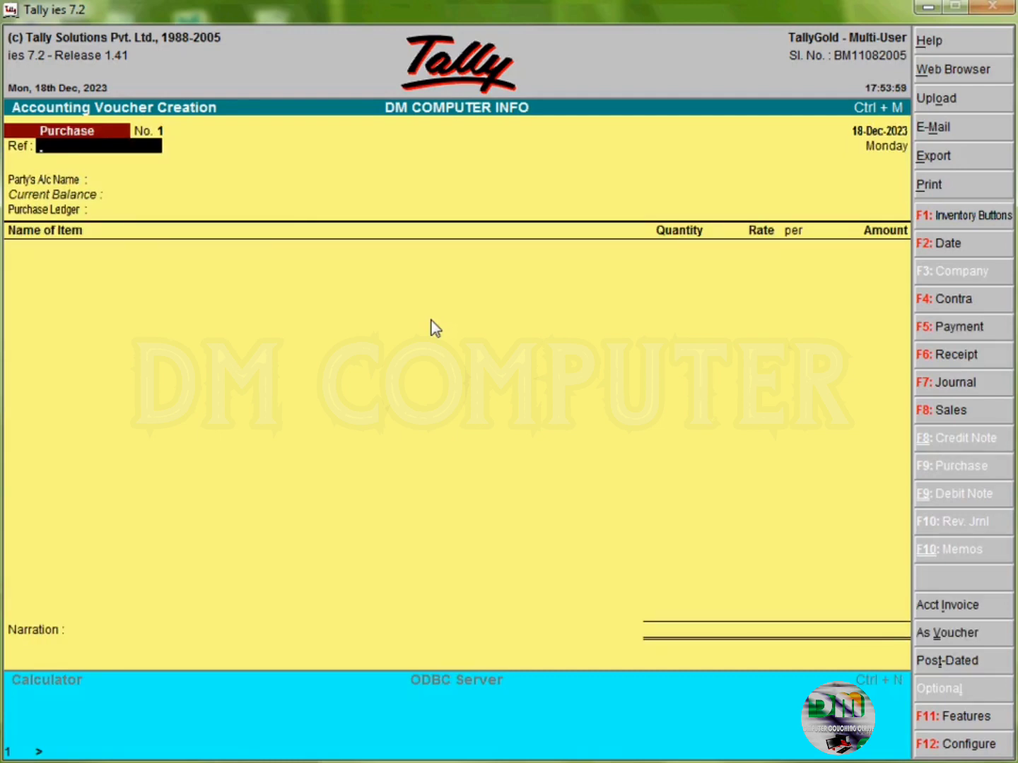
key(Return)
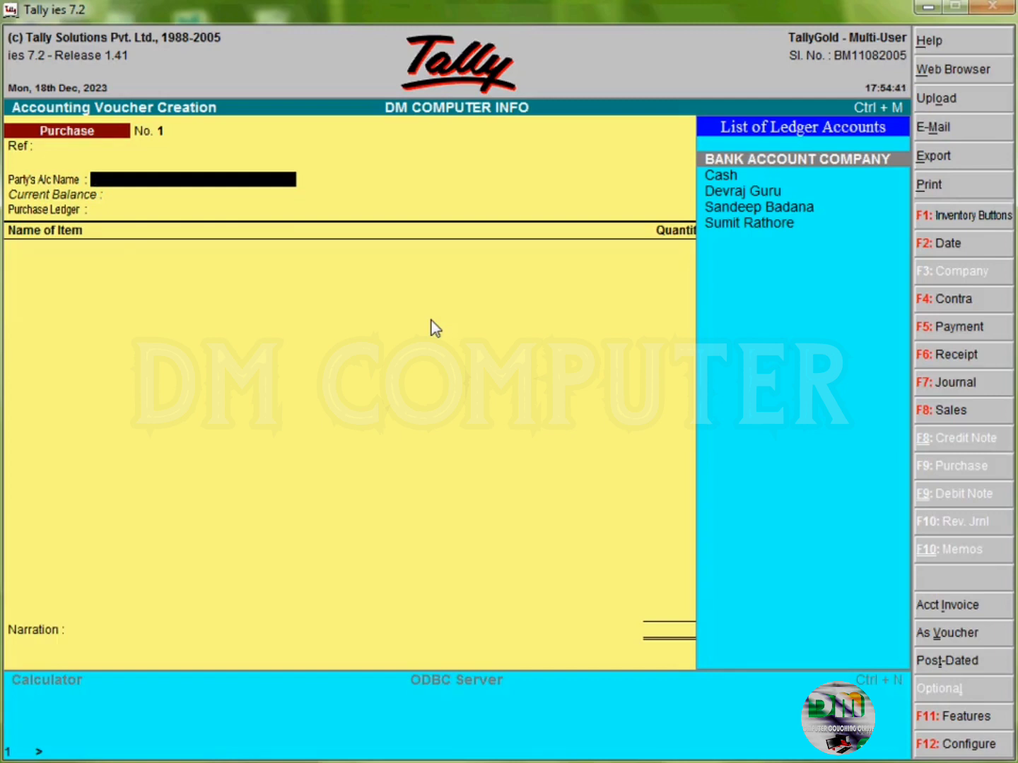
Step: Set party to Cash with a supplier address, and Purchase Account as the purchase ledger
key(Down)
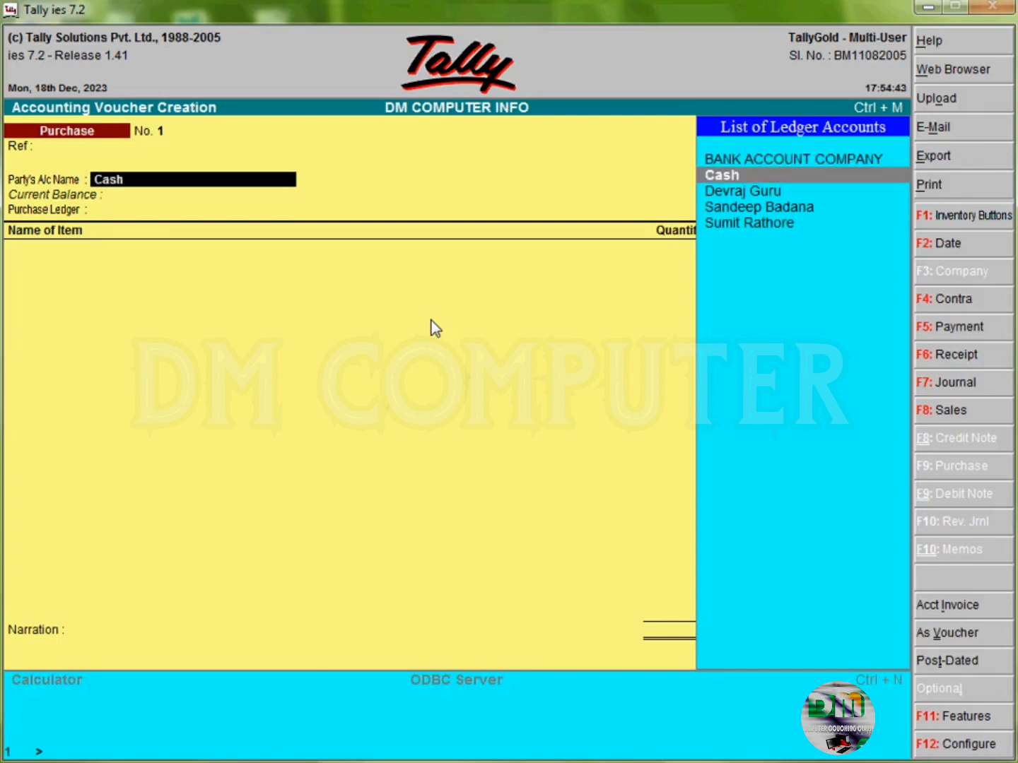
key(Return)
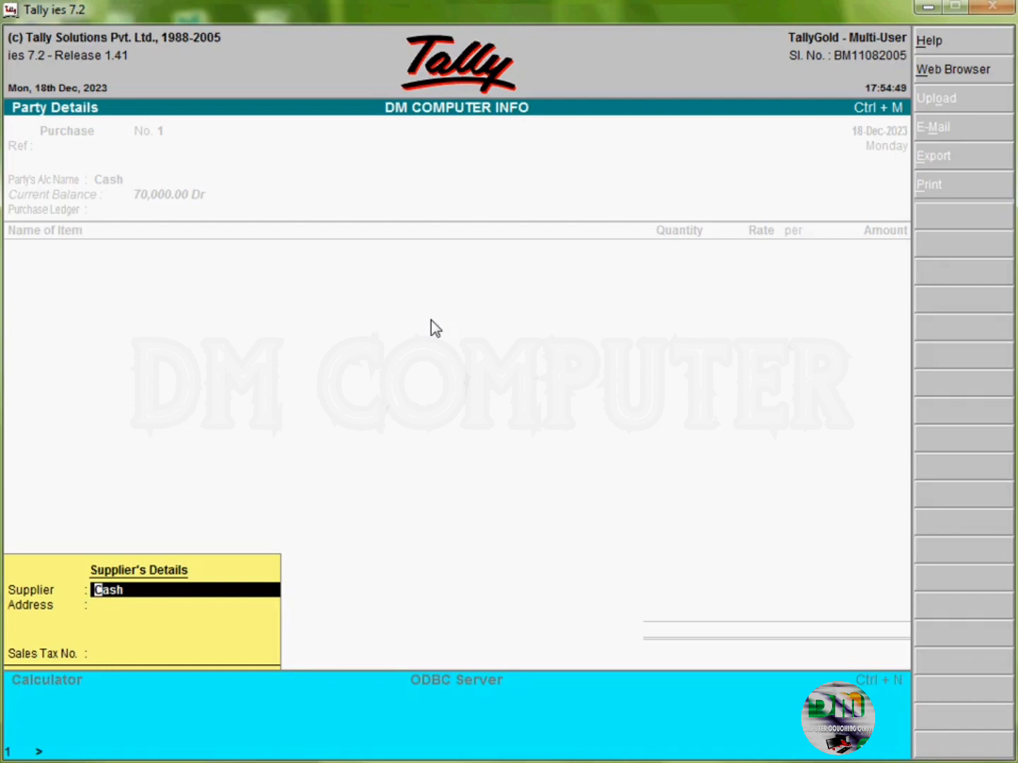
key(Return)
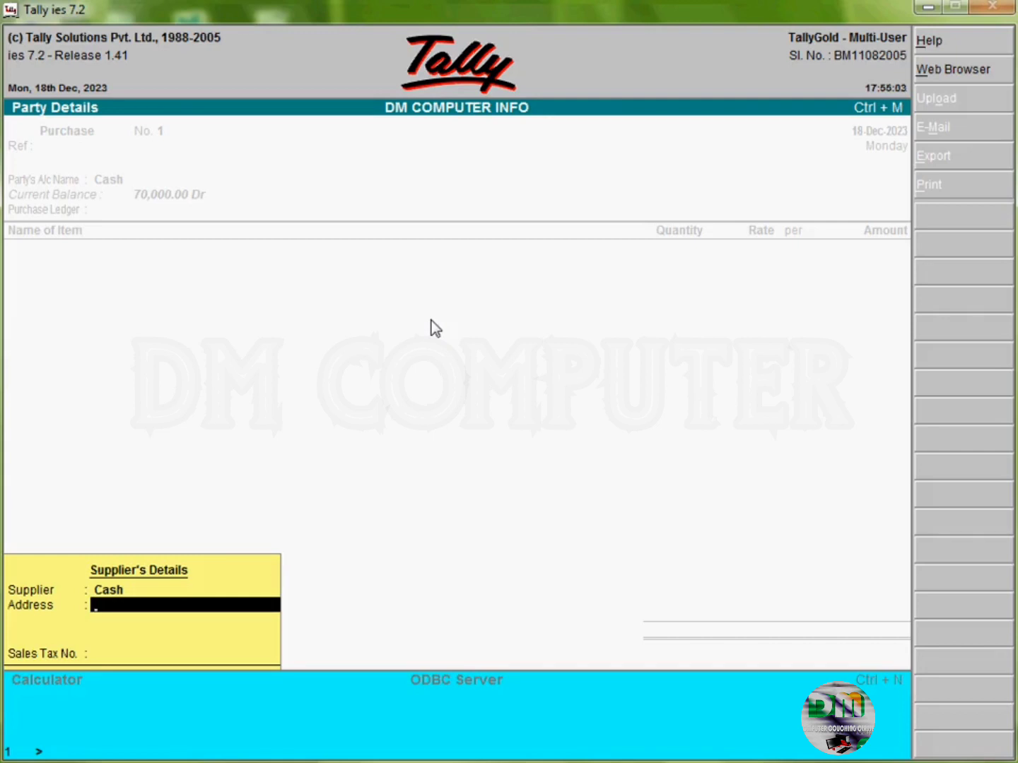
text(agar)
key(Return)
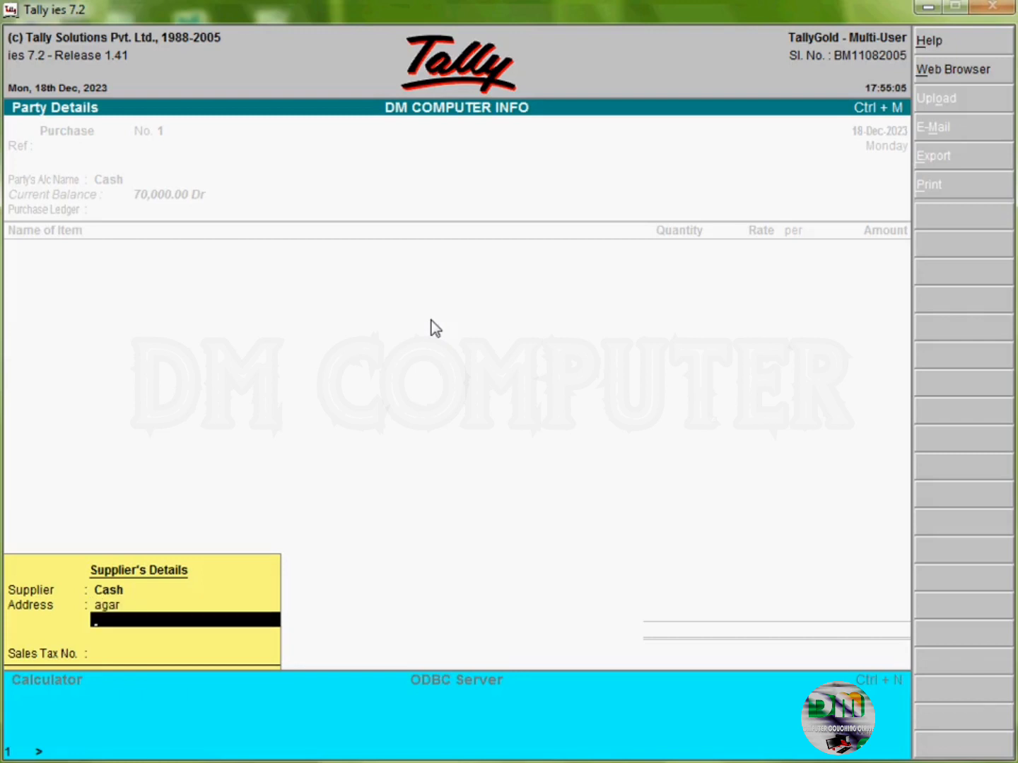
key(Return)
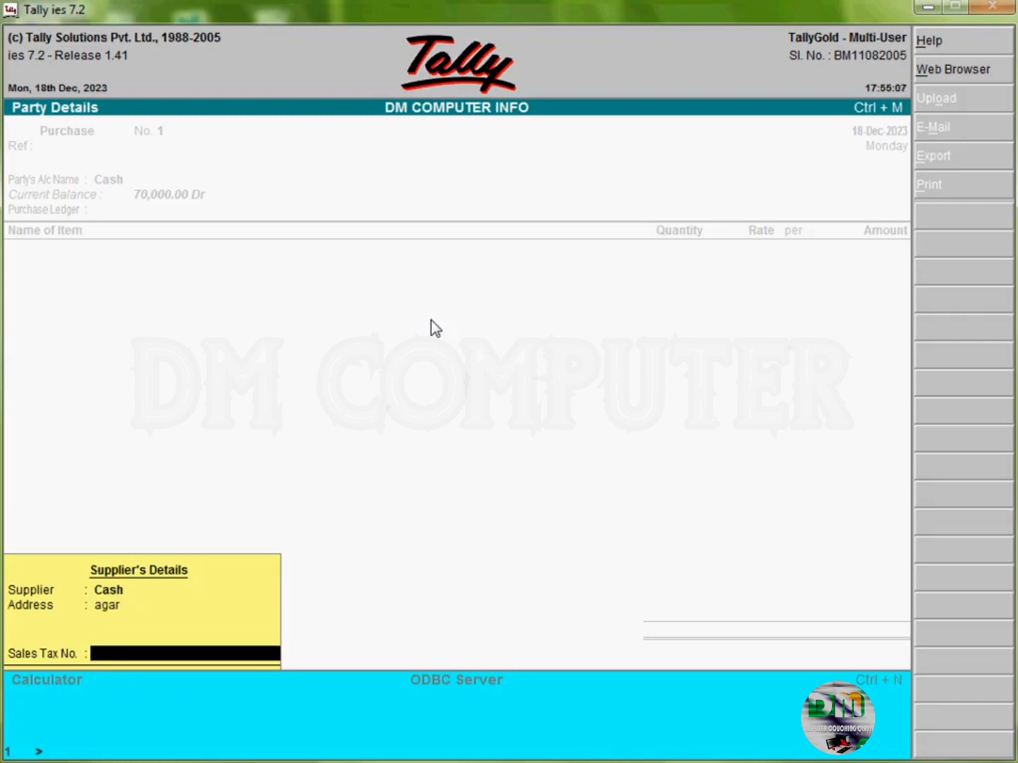
key(Return)
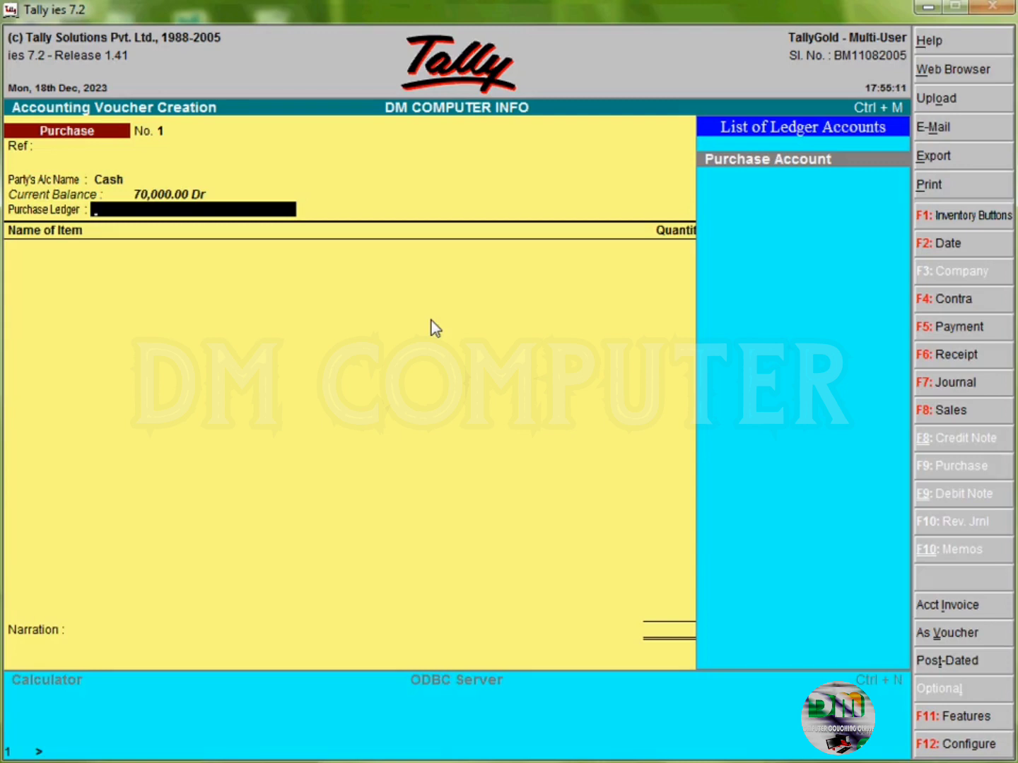
key(Return)
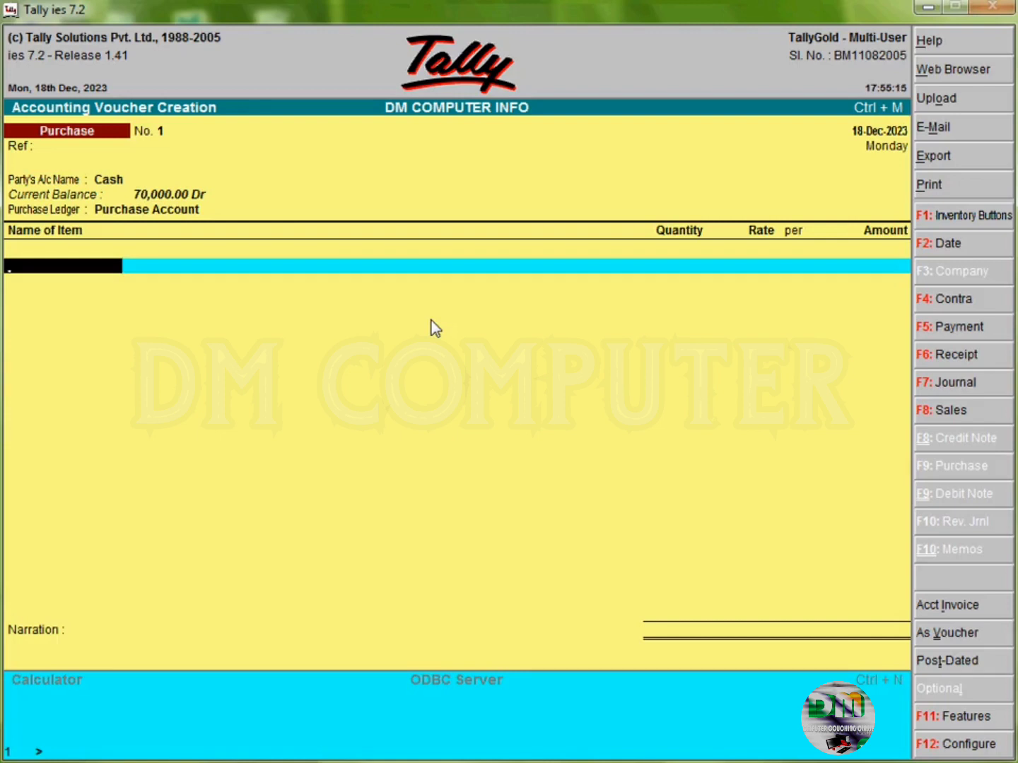
Step: Enter Soya, 100 kgs at 100.00 per kg (10,000.00), and accept the voucher without narration
text(Soya)
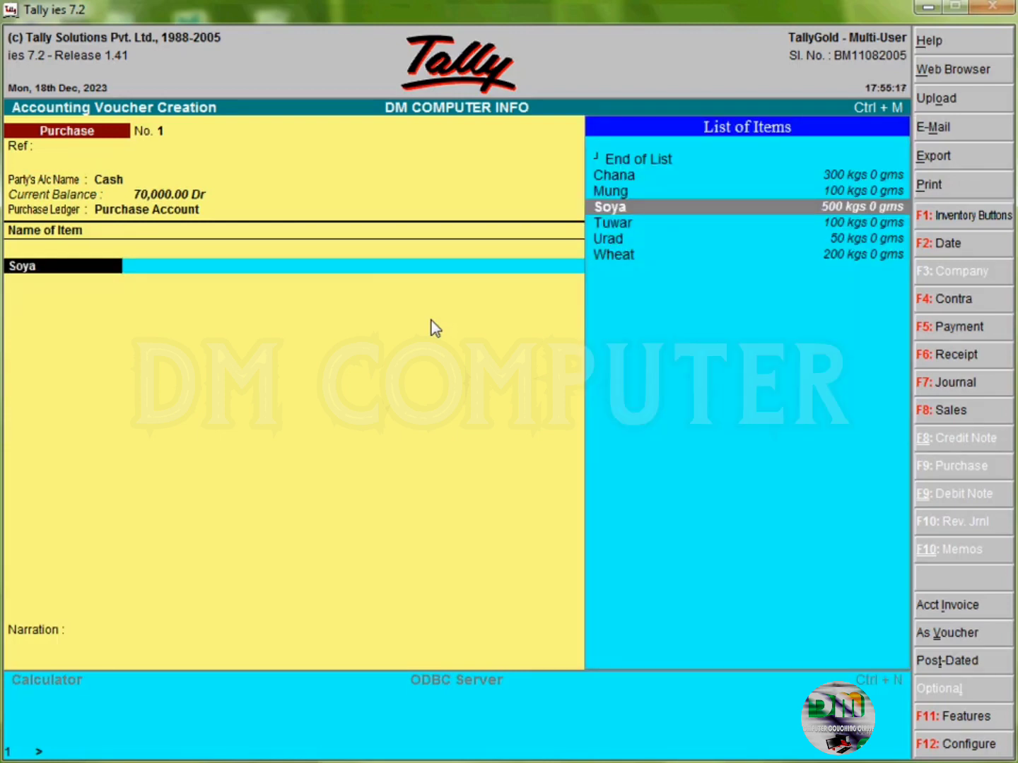
key(Return)
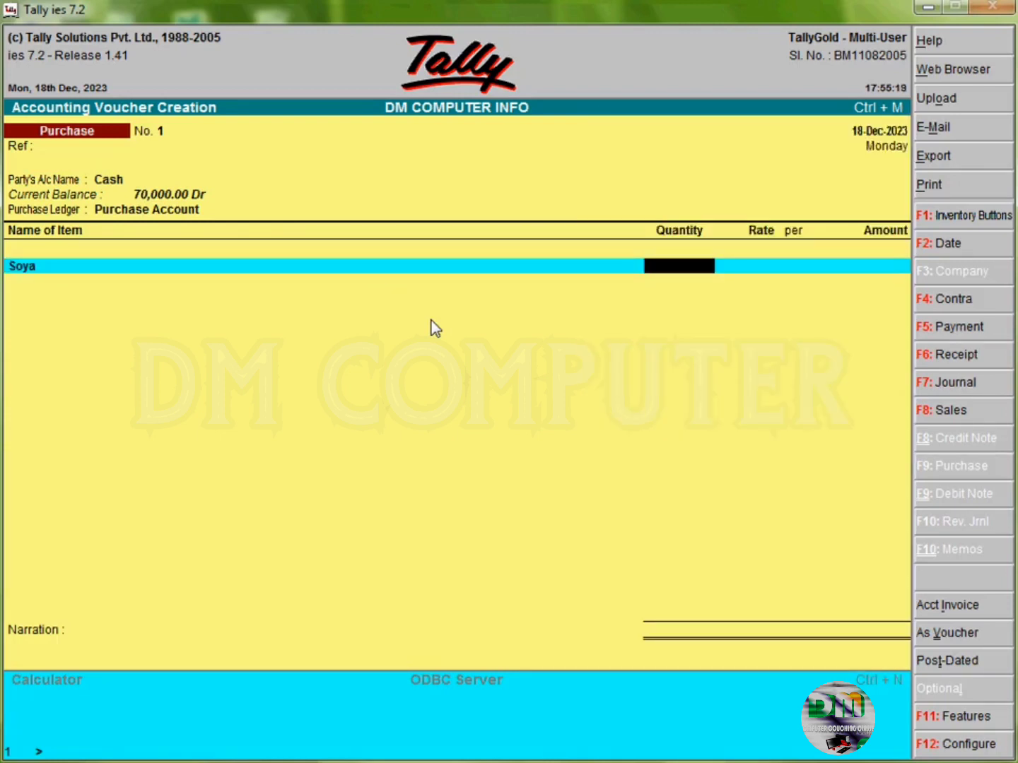
text(1000)
key(BackSpace)
key(Return)
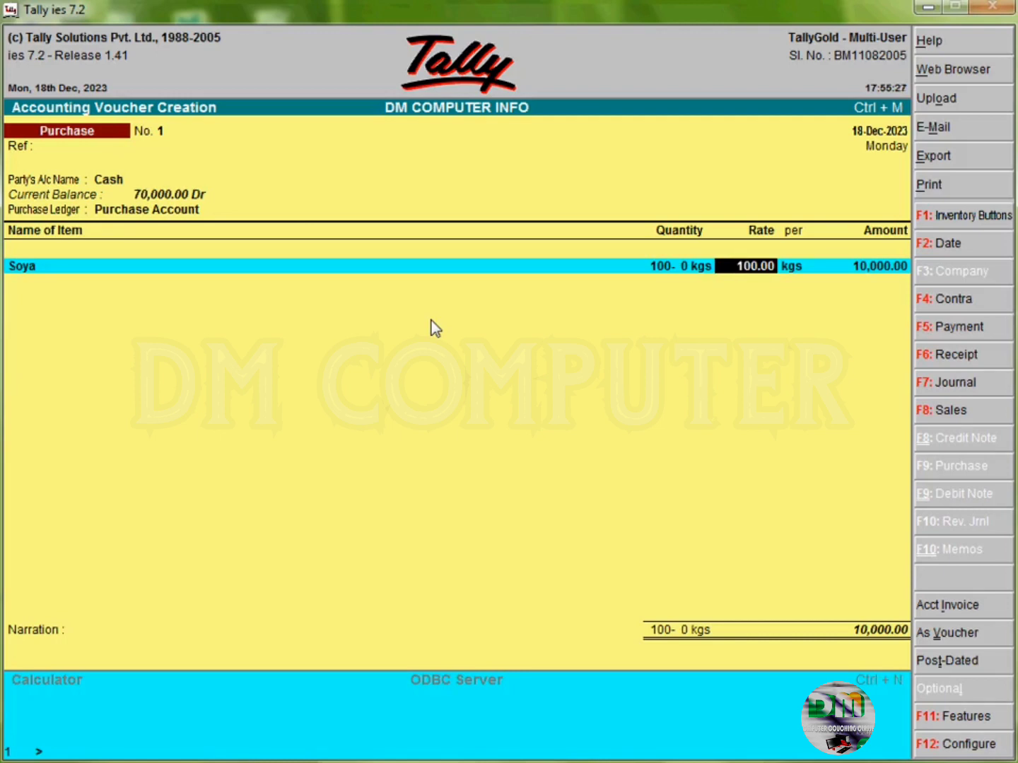
key(Return)
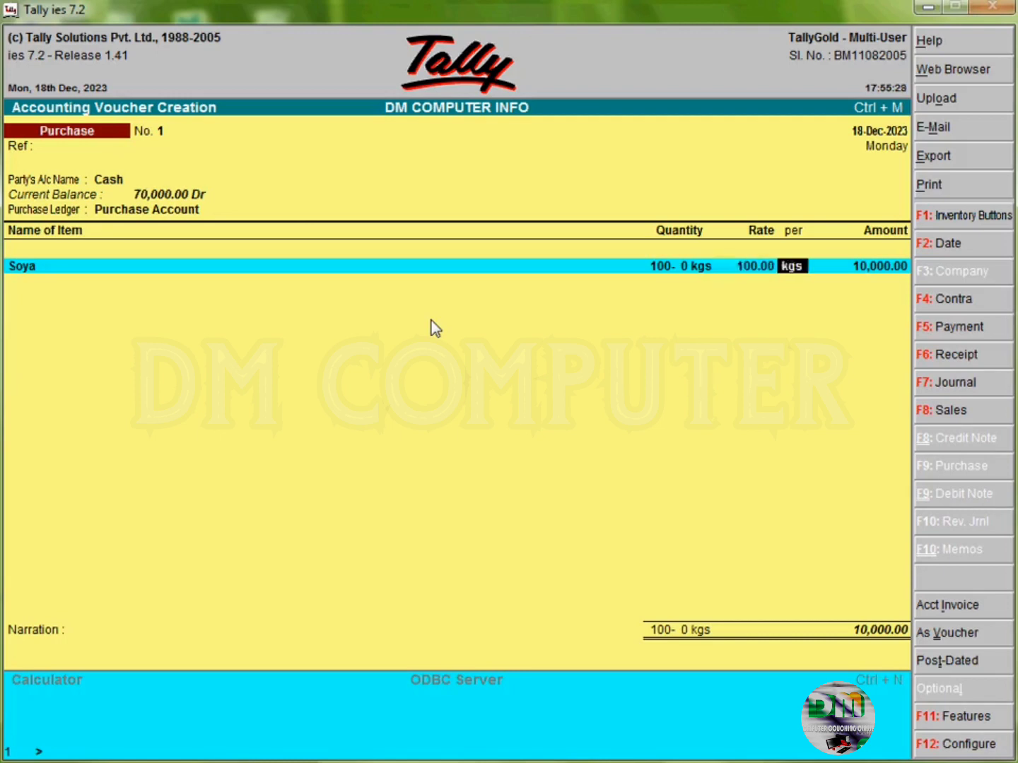
key(Return)
key(Return)
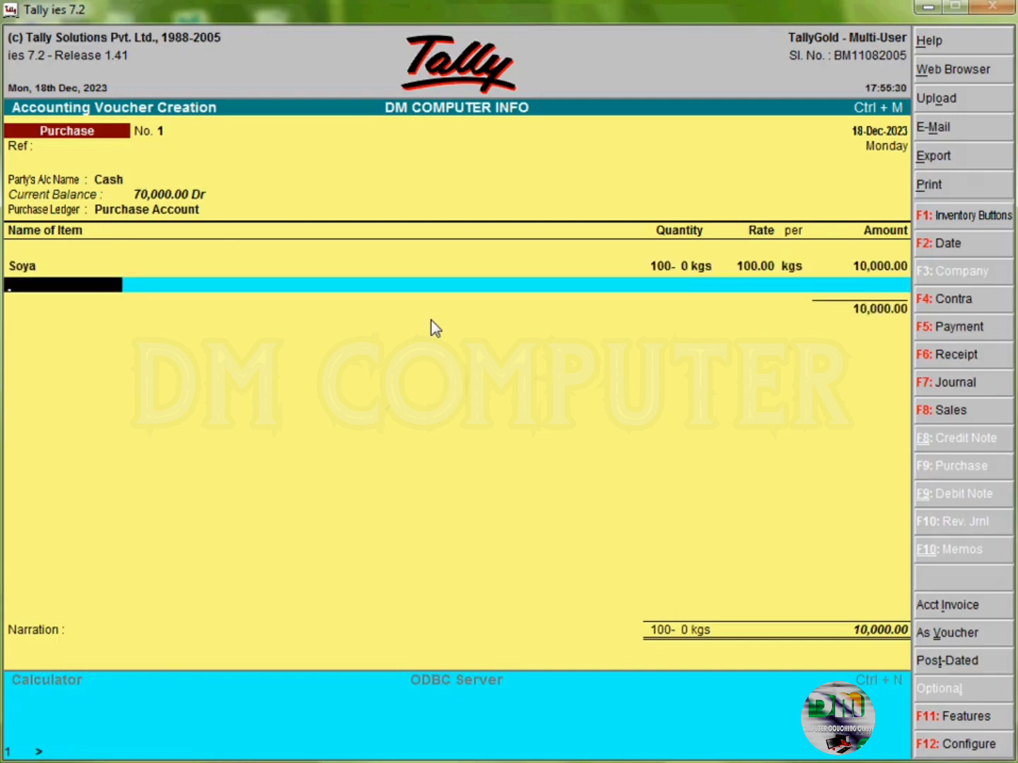
key(Return)
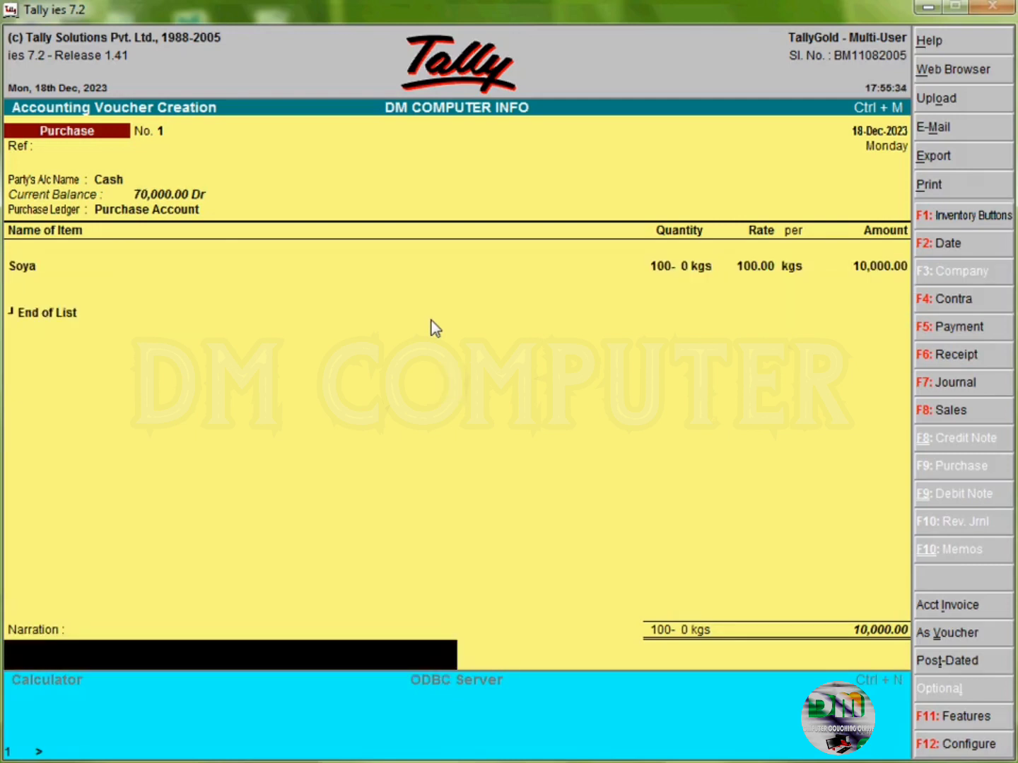
key(Return)
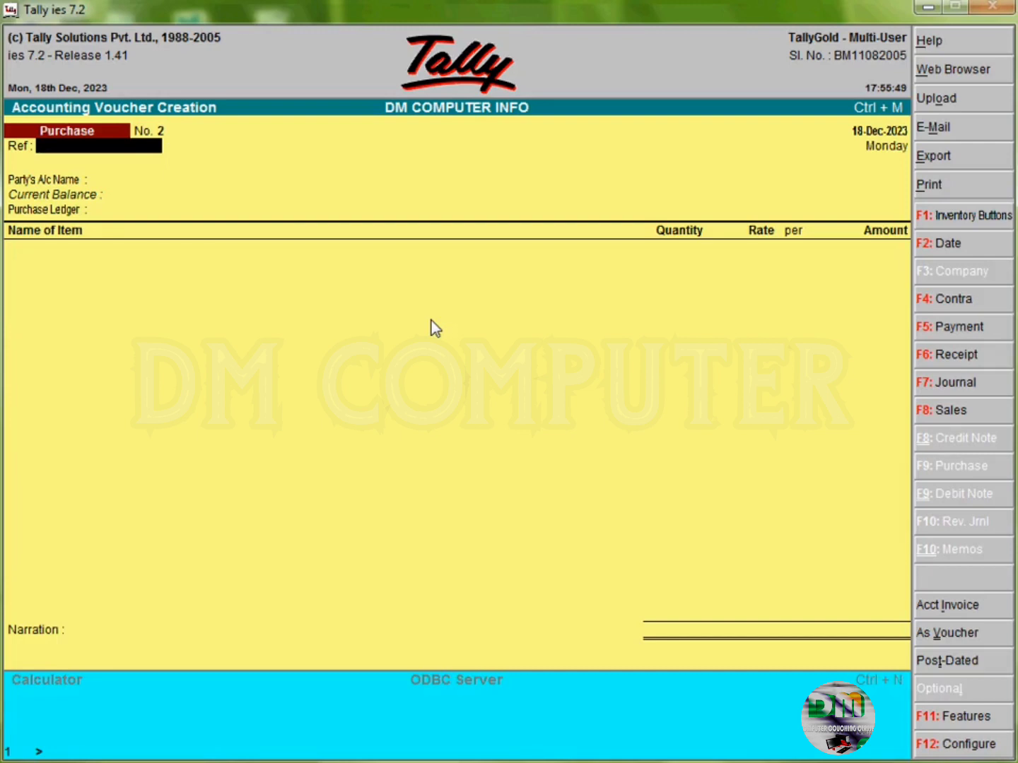
Step: In voucher No. 2, select Cash as the party account and enter the supplier's address
key(Return)
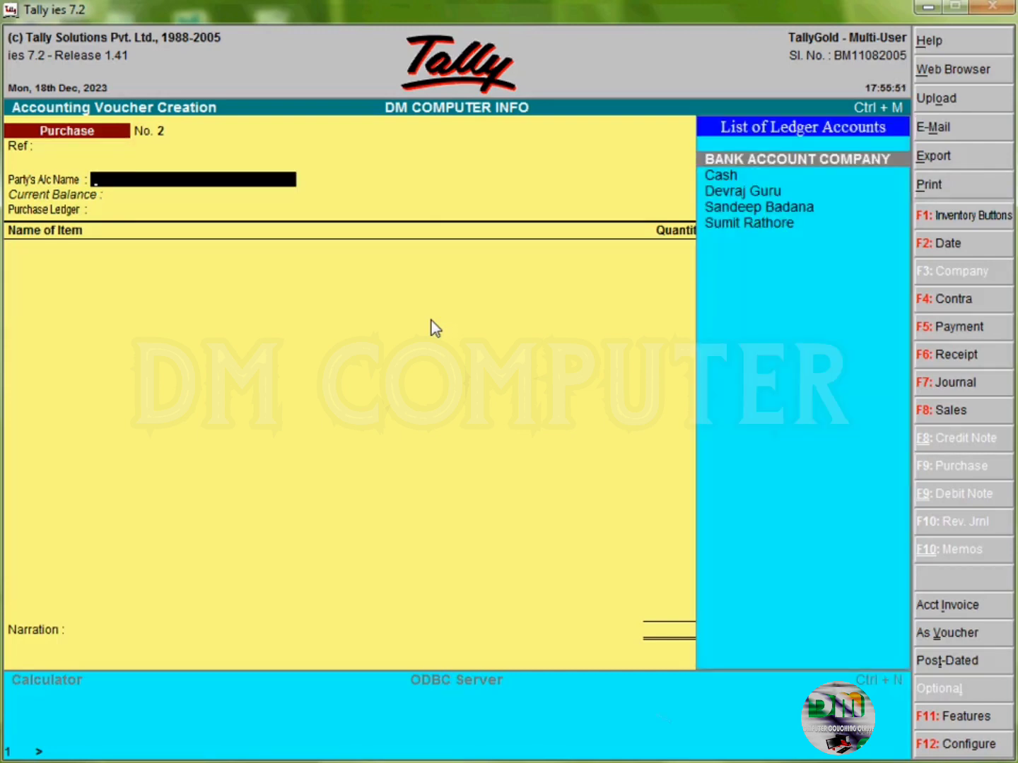
text(Cash)
key(Return)
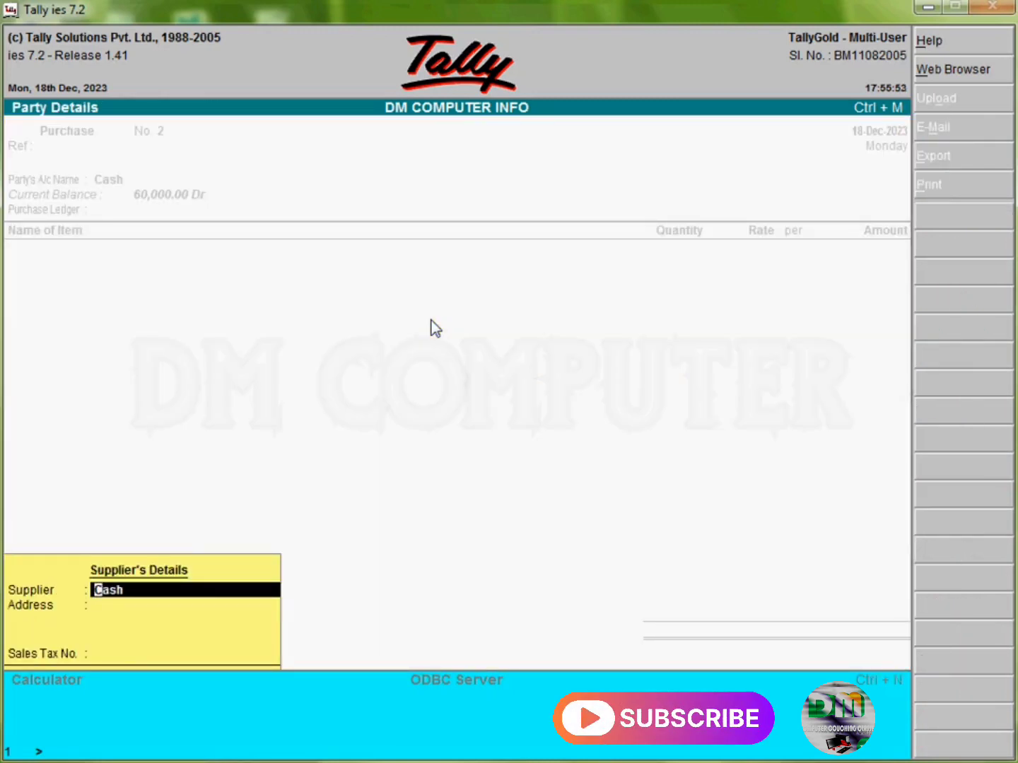
key(Return)
text(kanad)
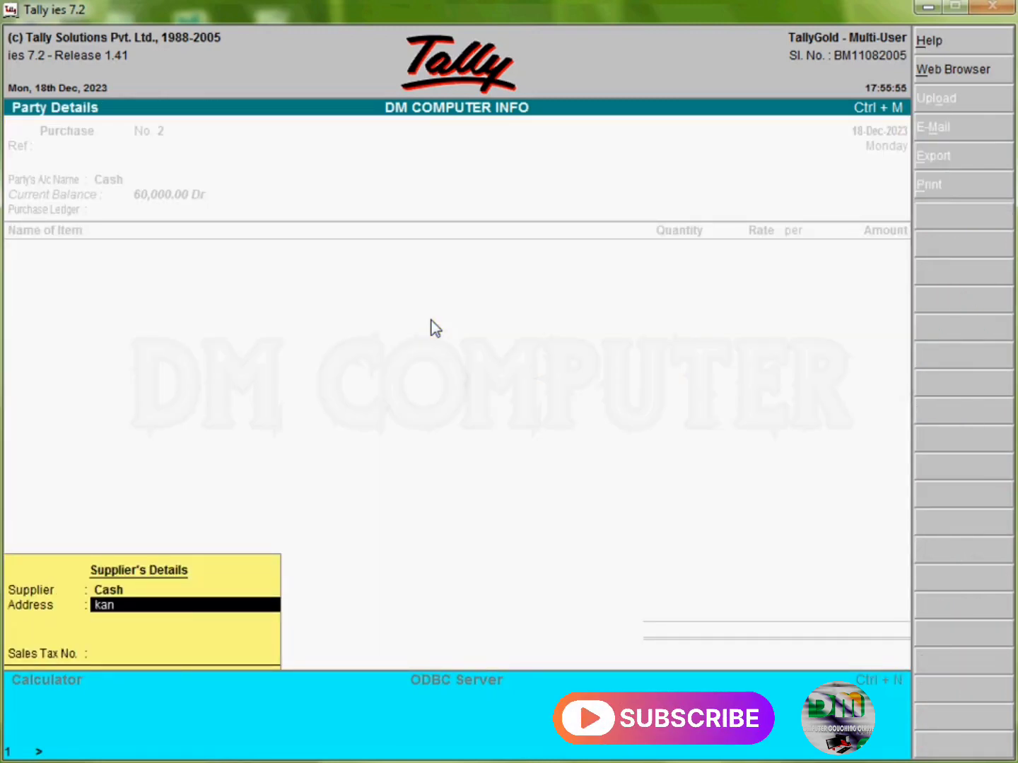
key(BackSpace)
key(BackSpace)
key(BackSpace)
key(BackSpace)
key(BackSpace)
text(s)
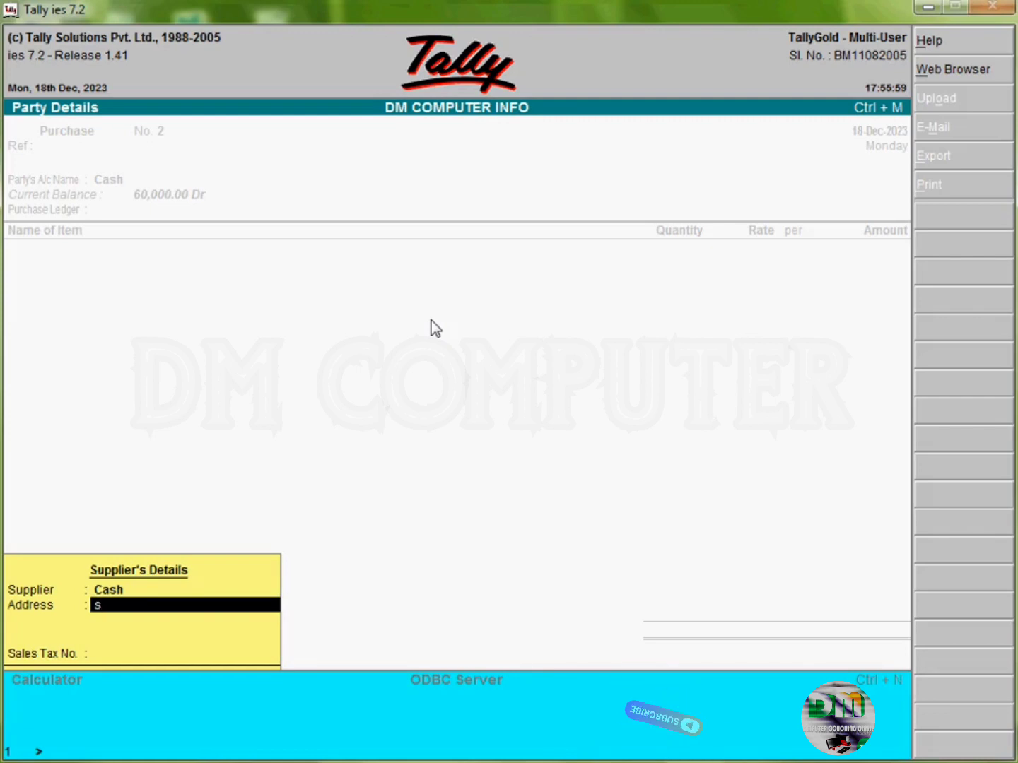
text(usner)
key(Return)
key(Return)
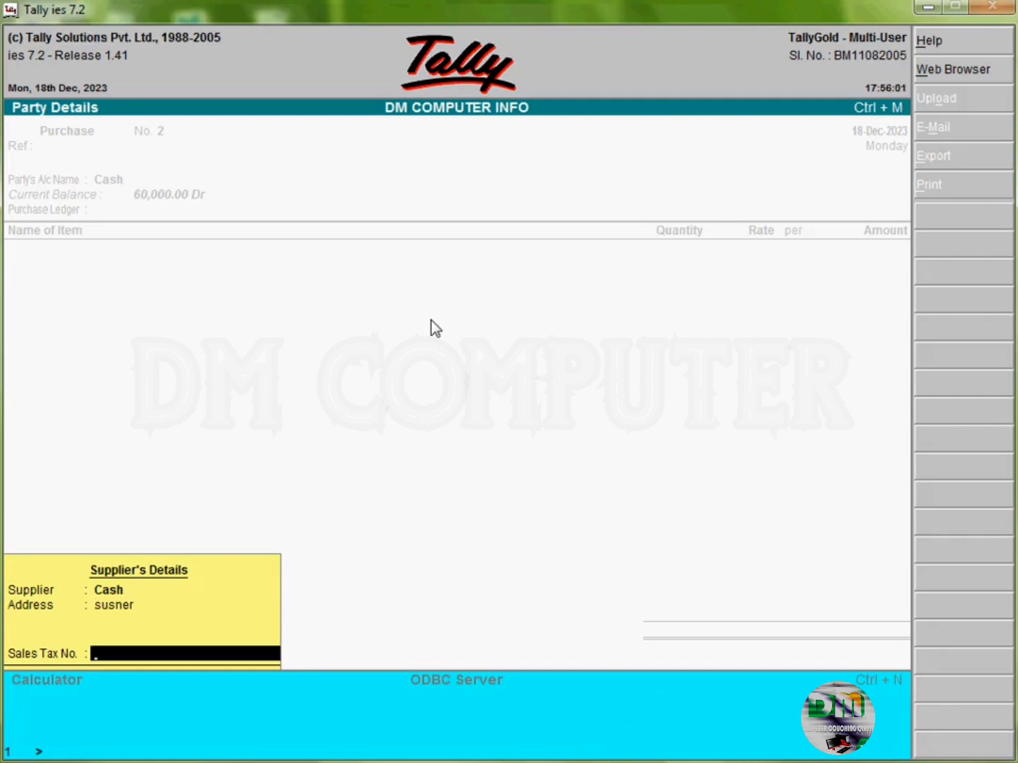
key(Return)
key(Return)
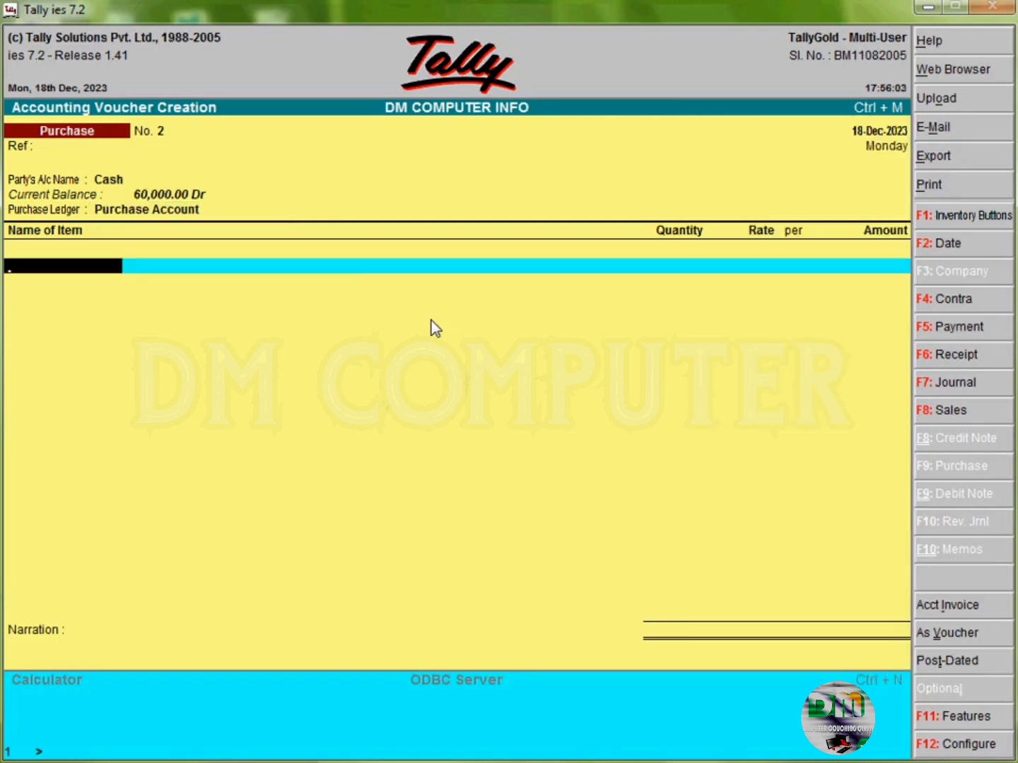
Step: Enter Wheat, 100 kgs at 20.00 per kg, leave narration blank and save the voucher
text(Wheat)
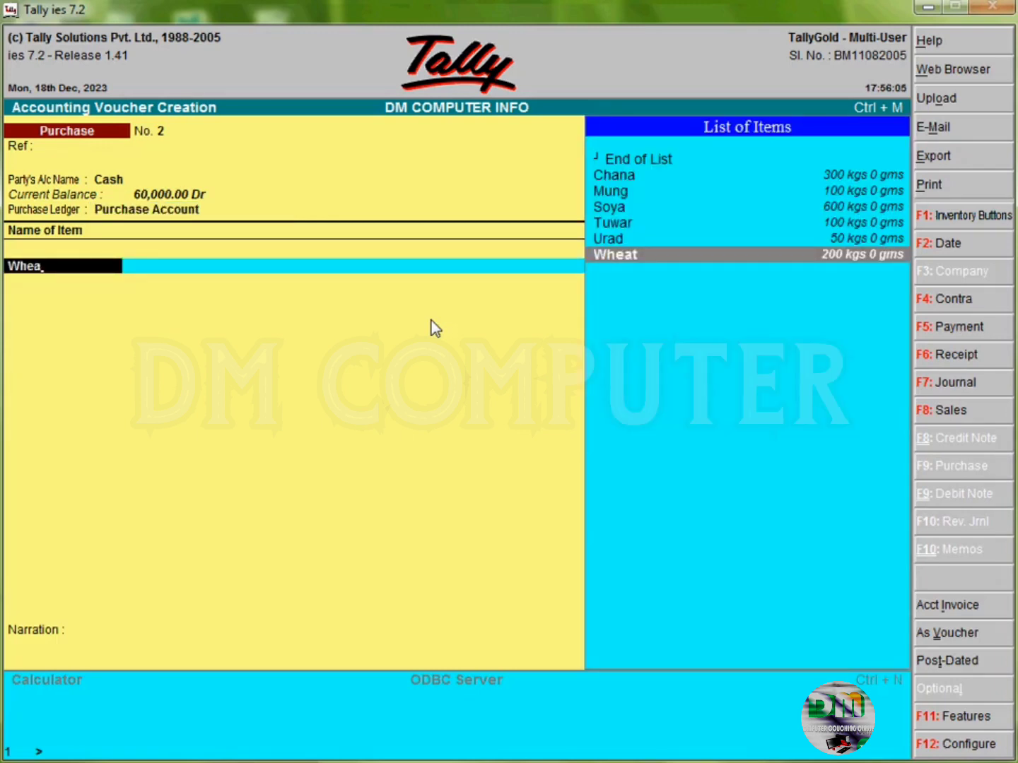
key(Return)
text(1000)
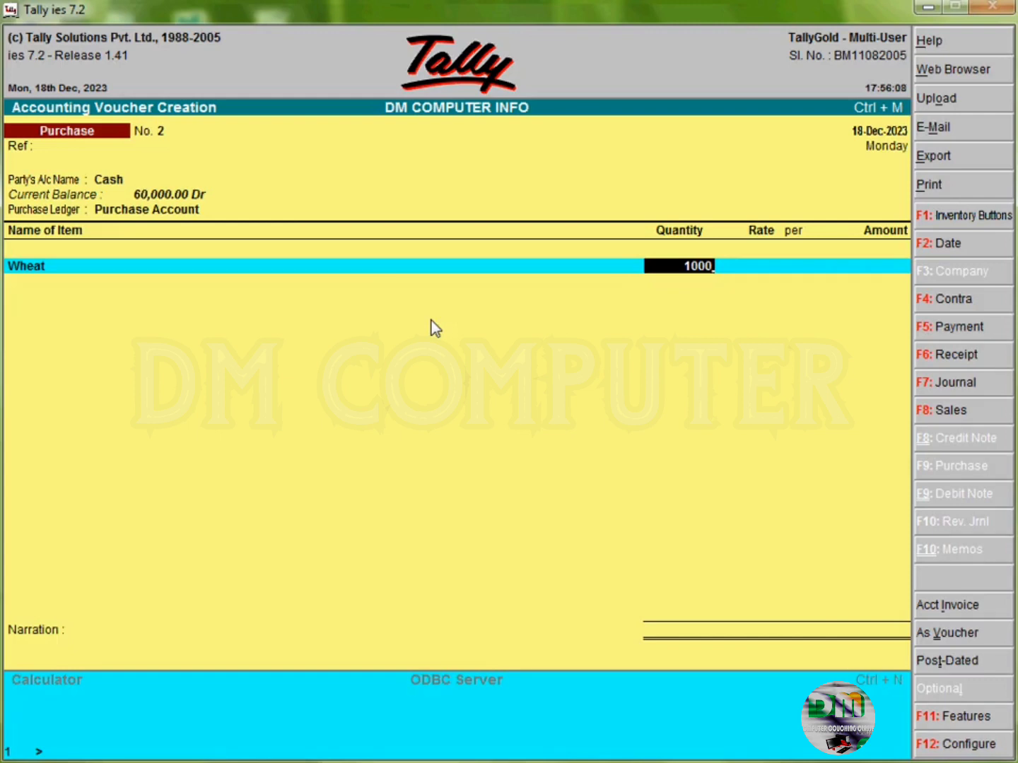
key(BackSpace)
key(Return)
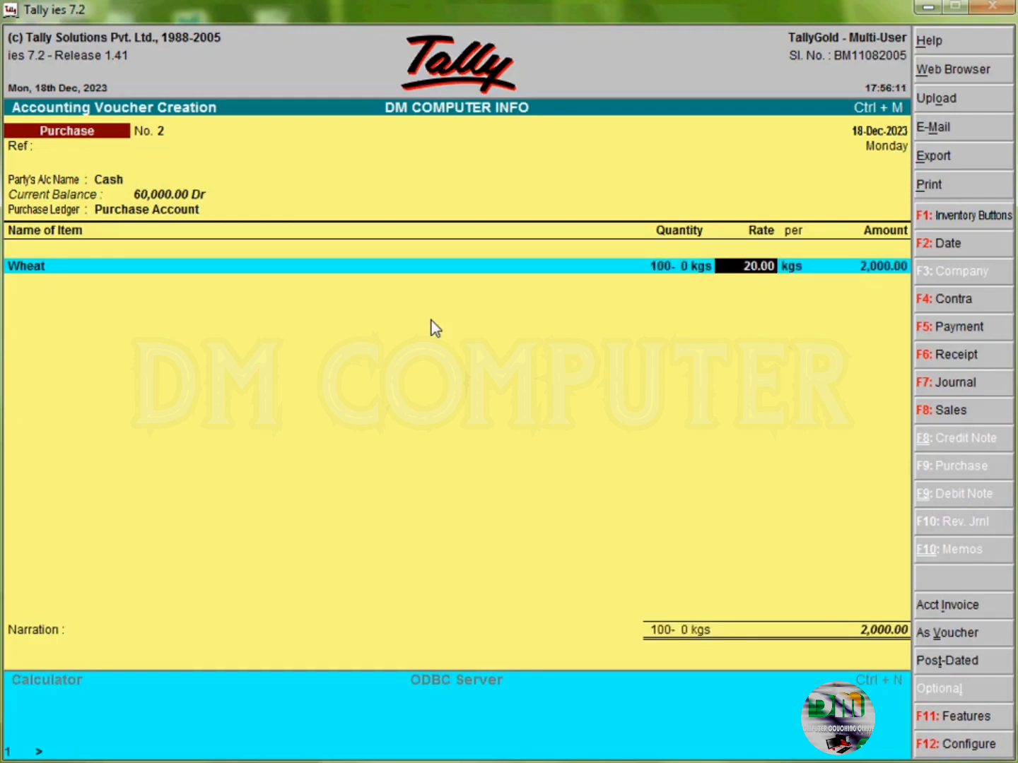
key(Return)
key(Return)
key(Return)
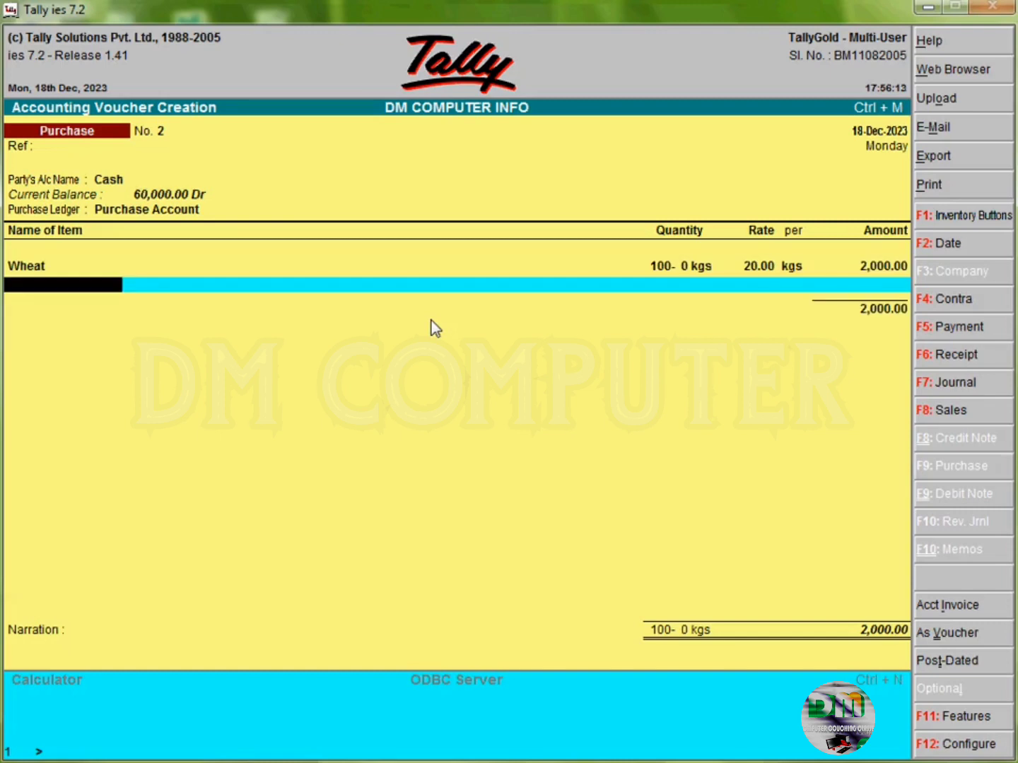
key(Return)
key(Return)
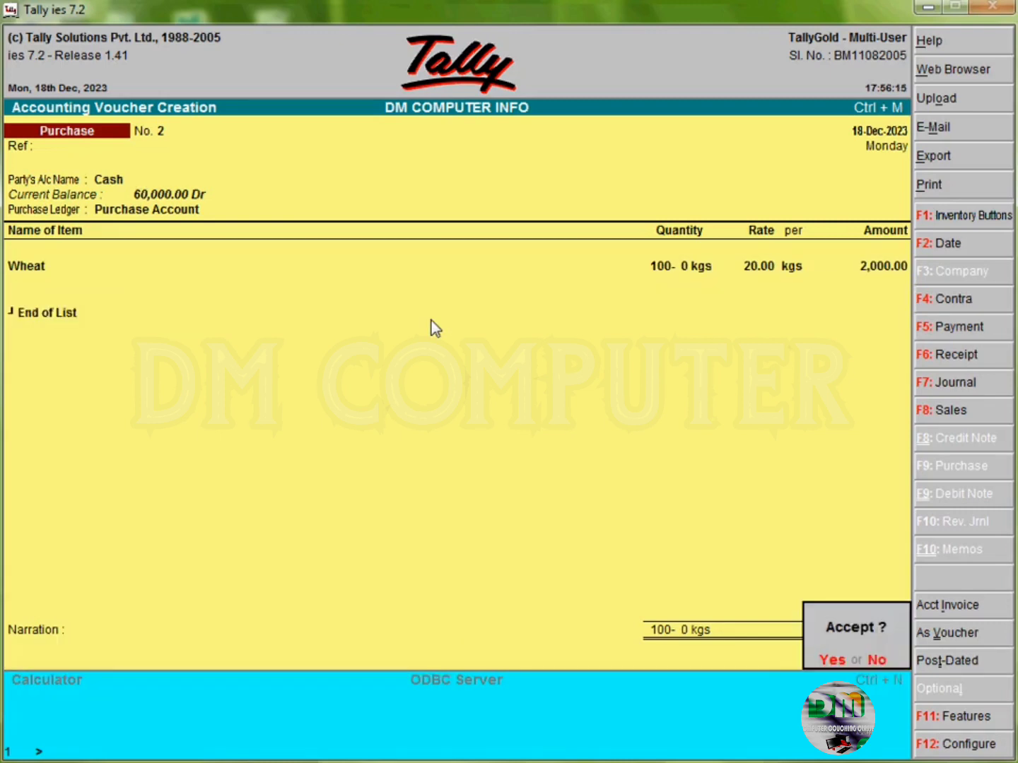
key(Return)
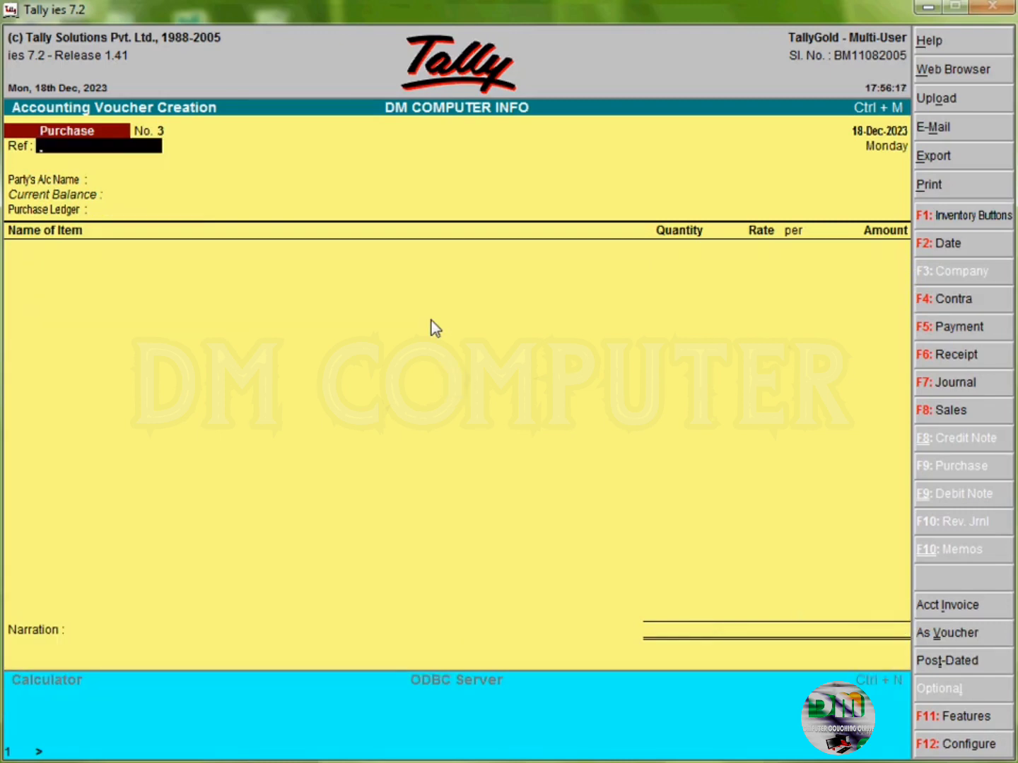
Step: In voucher No. 3, select Cash as party, enter the supplier's address and choose Purchase Account
key(Return)
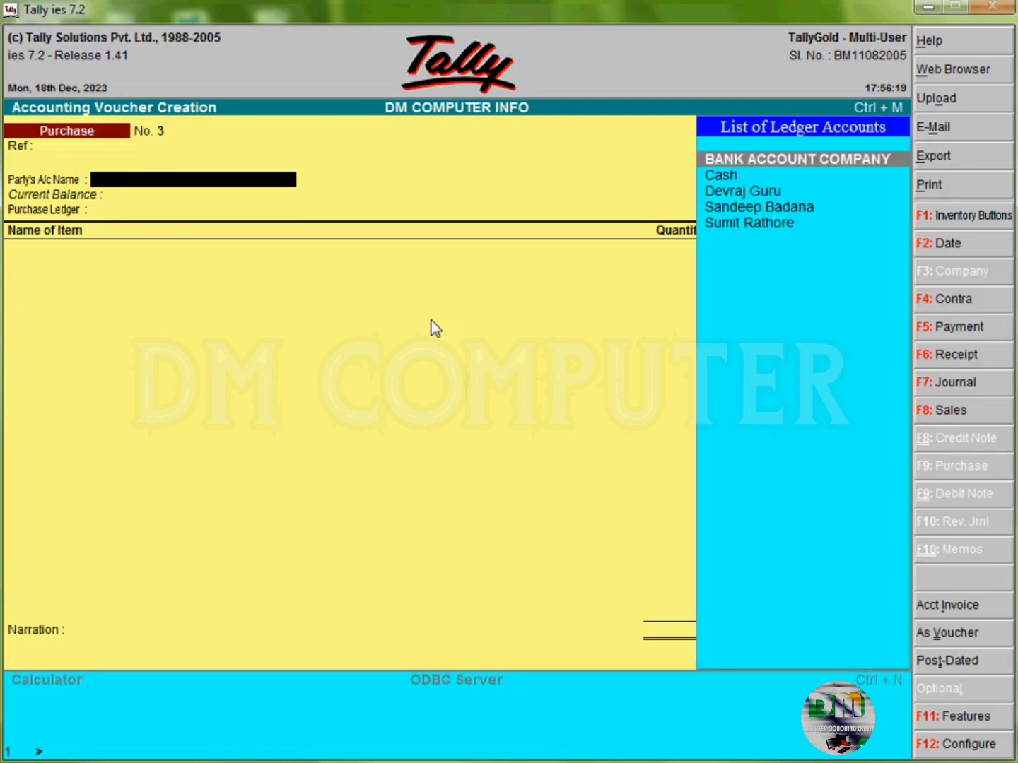
text(Cas)
key(Return)
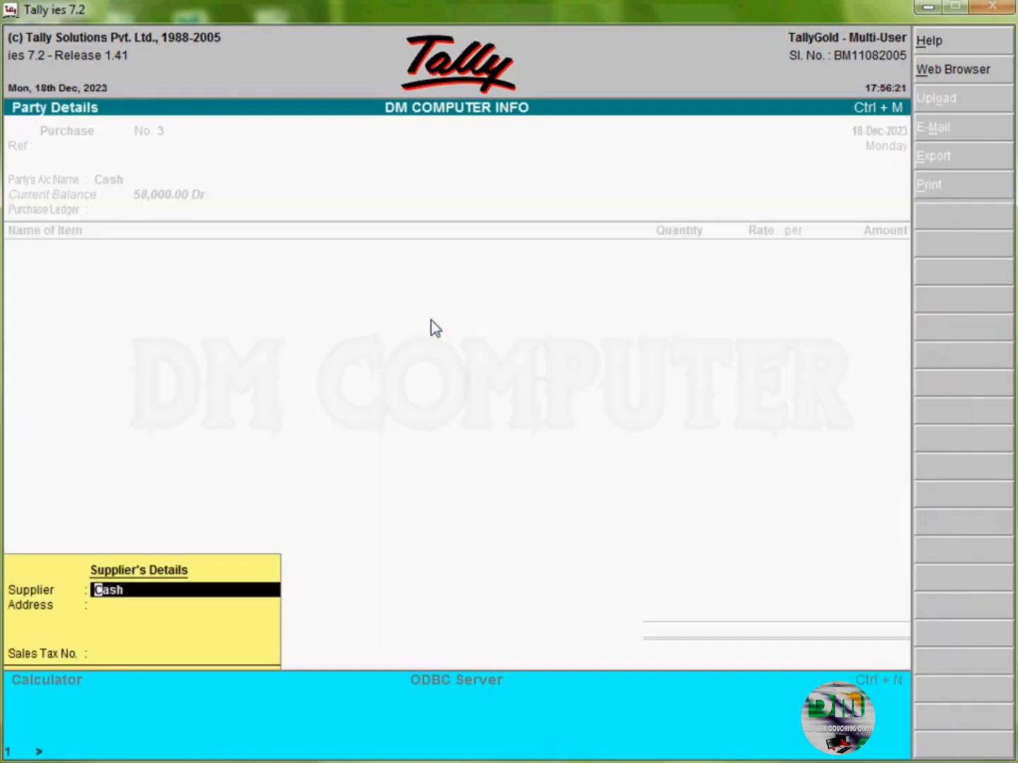
key(Return)
text(s)
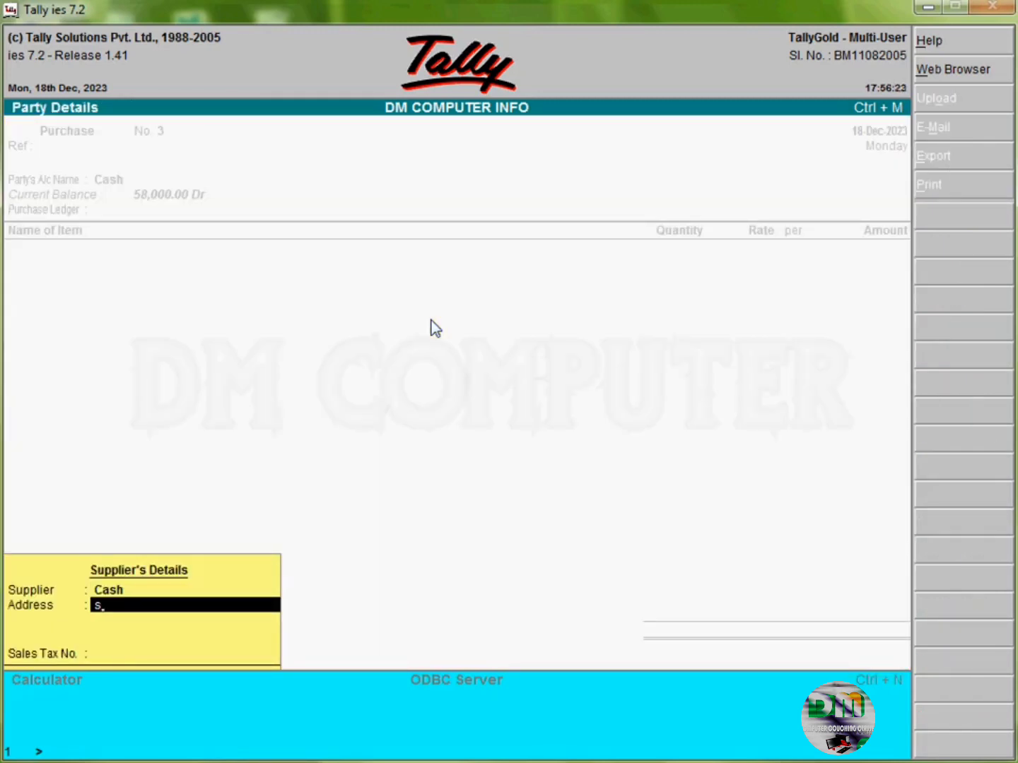
text(usner)
key(Return)
key(Return)
key(Return)
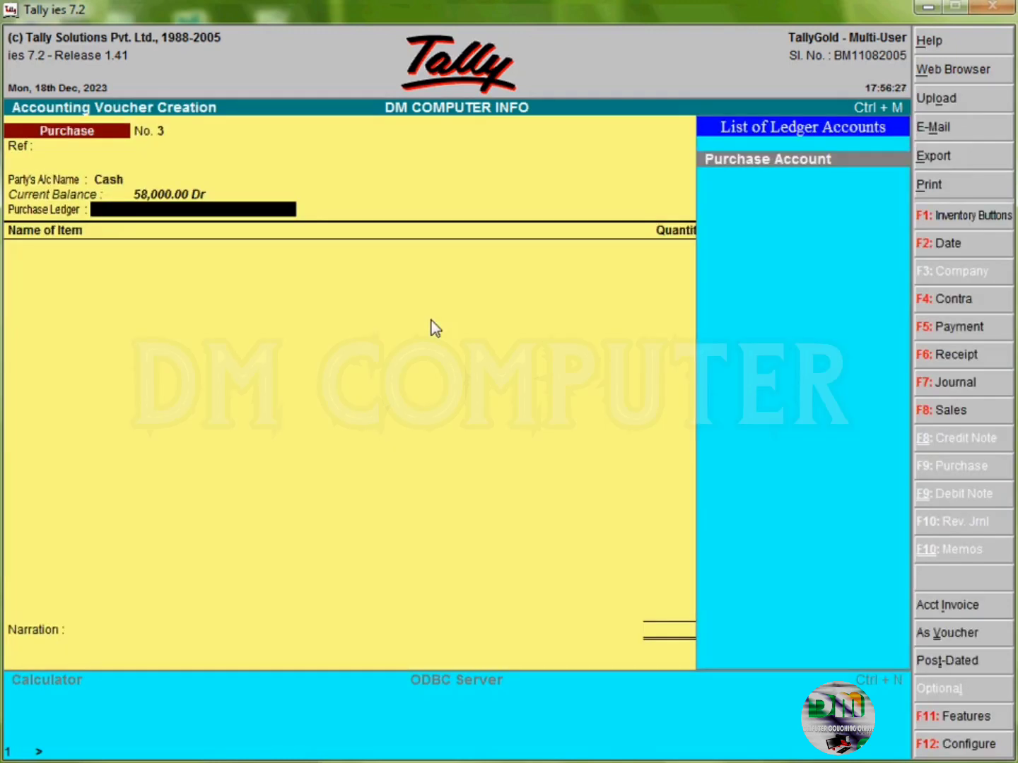
key(Return)
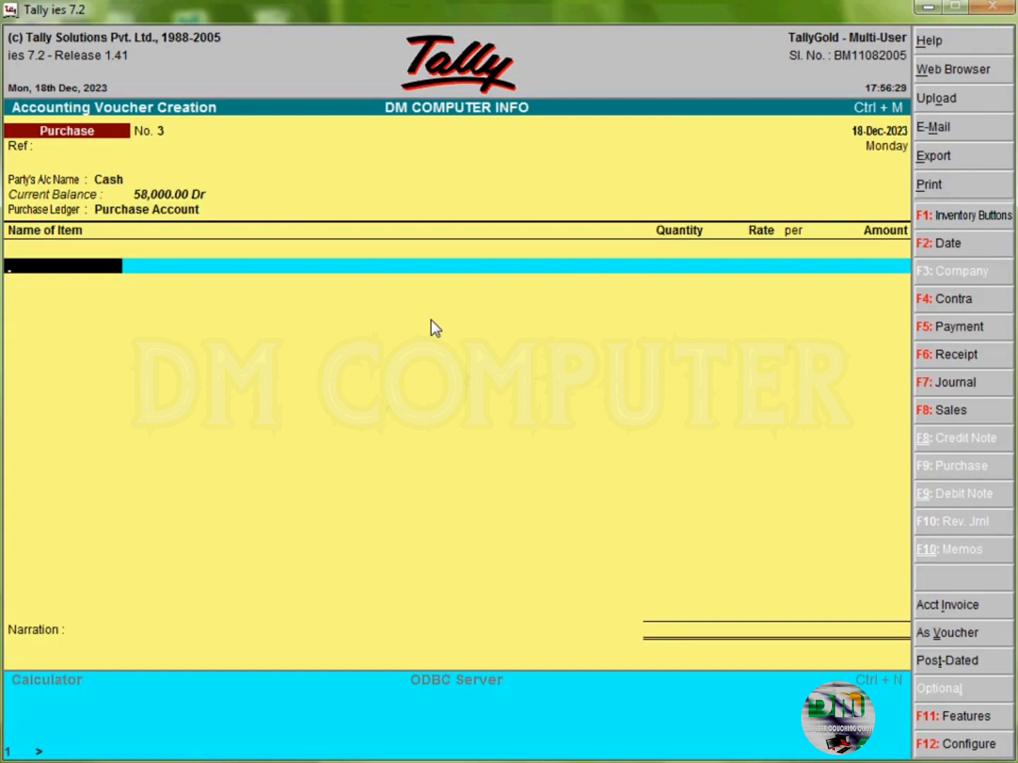
Step: Enter Mung, 50 kgs at 60.00 per kg (3,000.00), and accept the voucher
text(Mung)
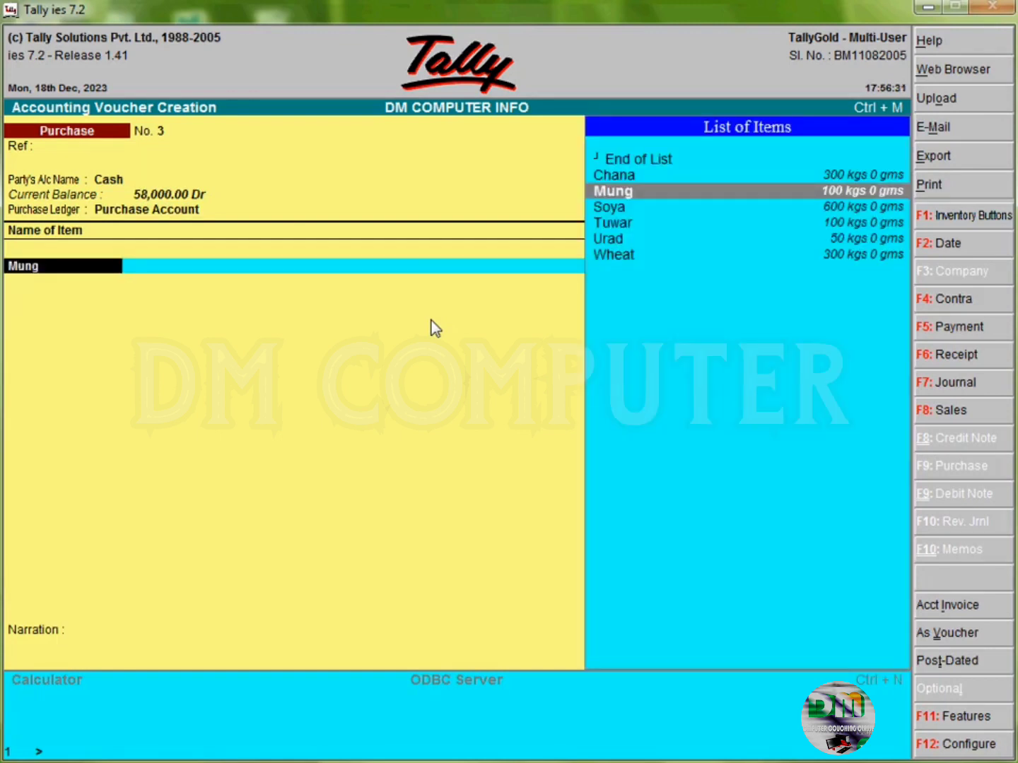
key(Return)
text(50)
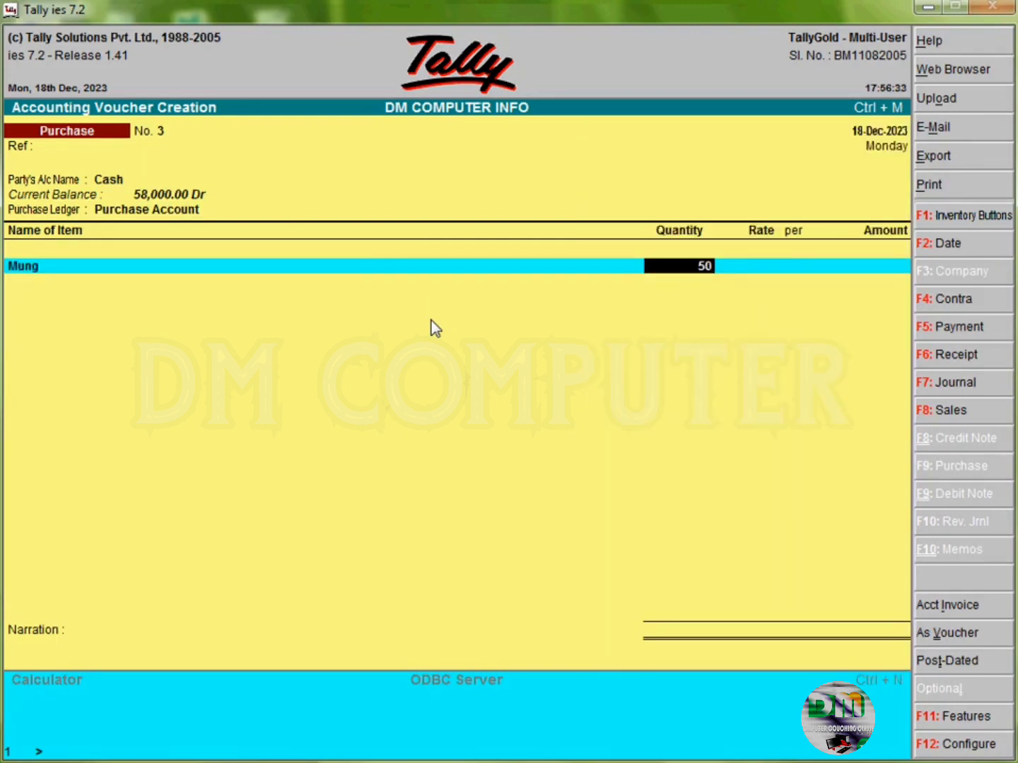
key(Return)
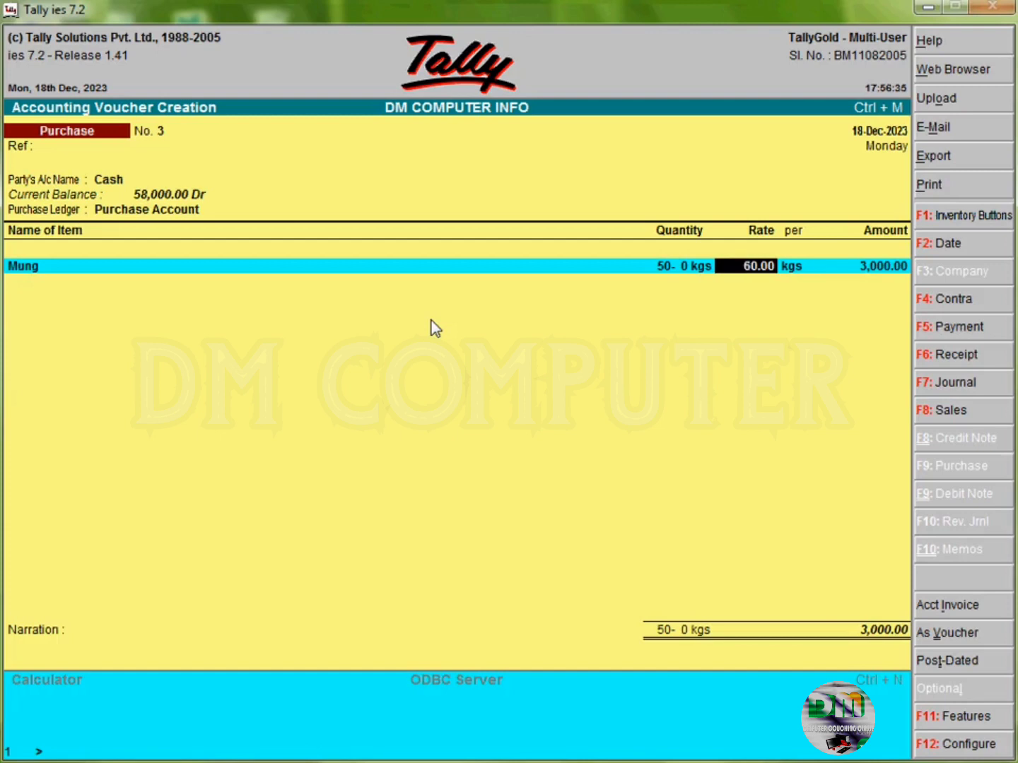
key(Return)
key(Return)
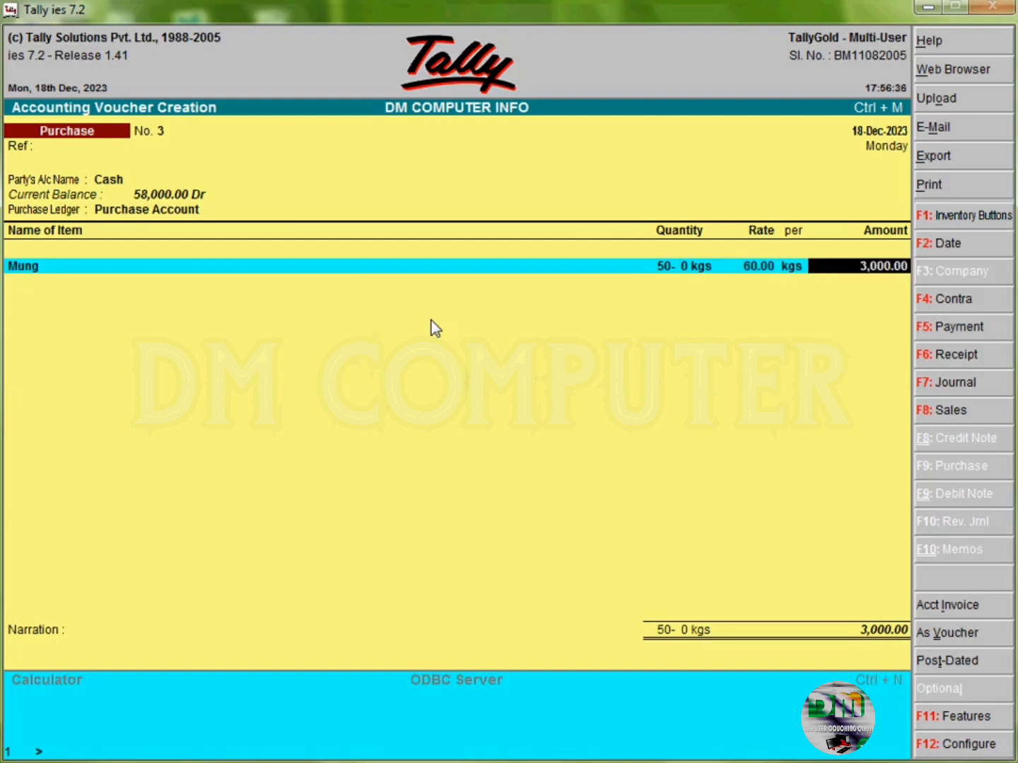
key(Return)
key(Return)
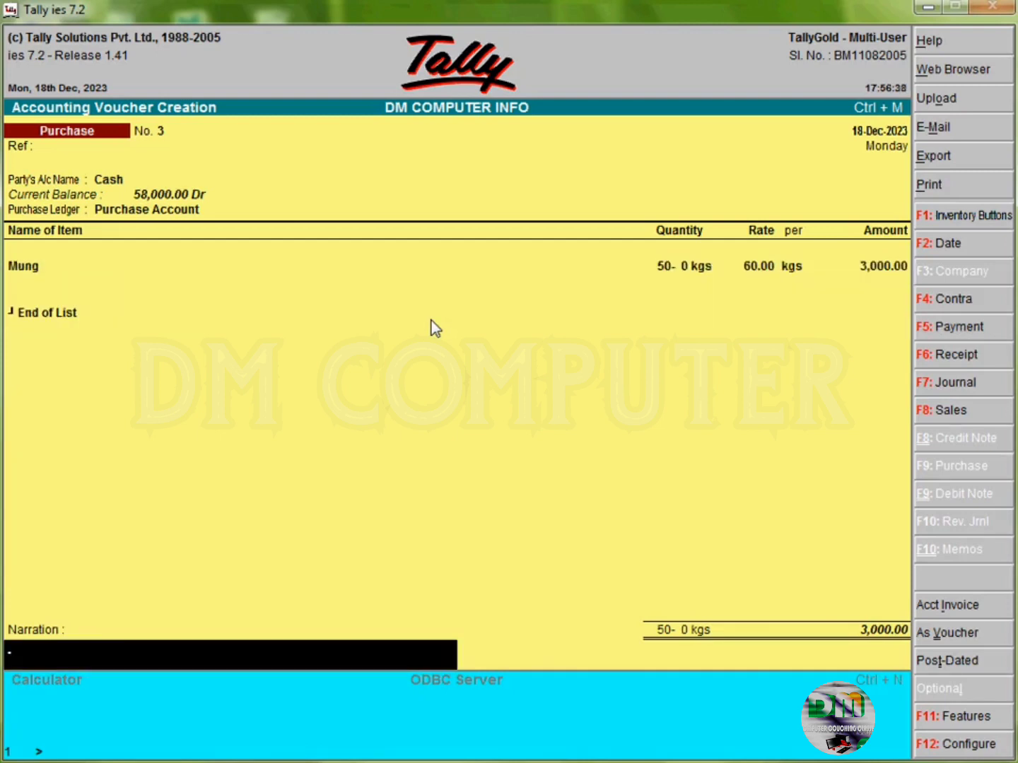
key(Return)
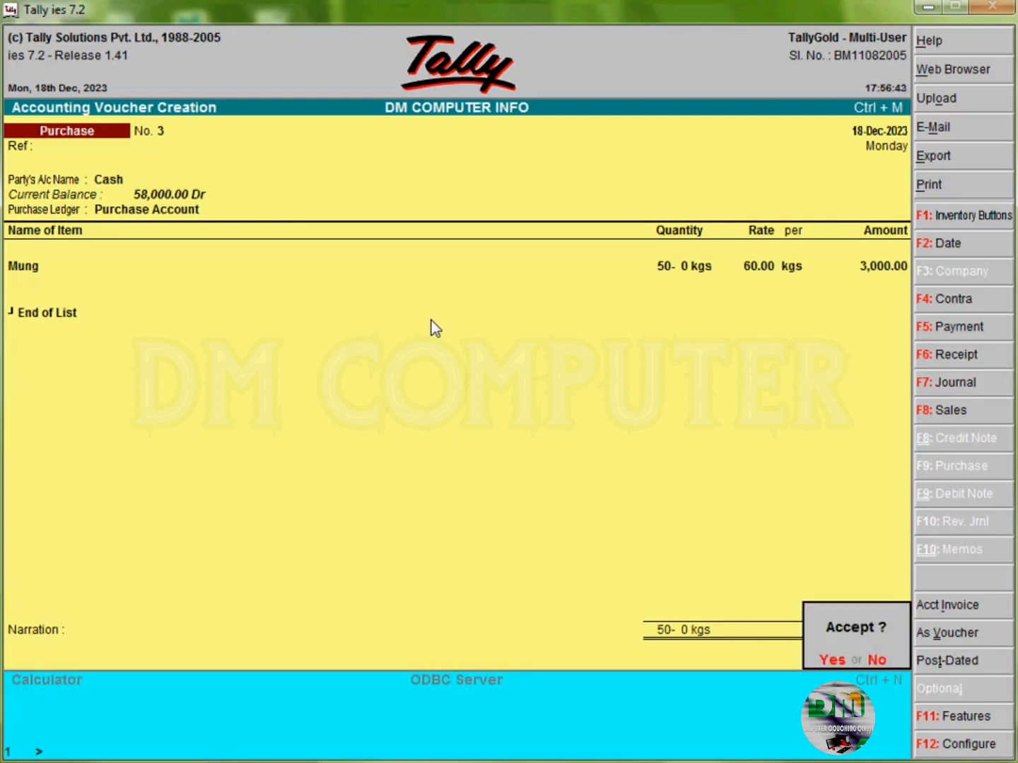
key(y)
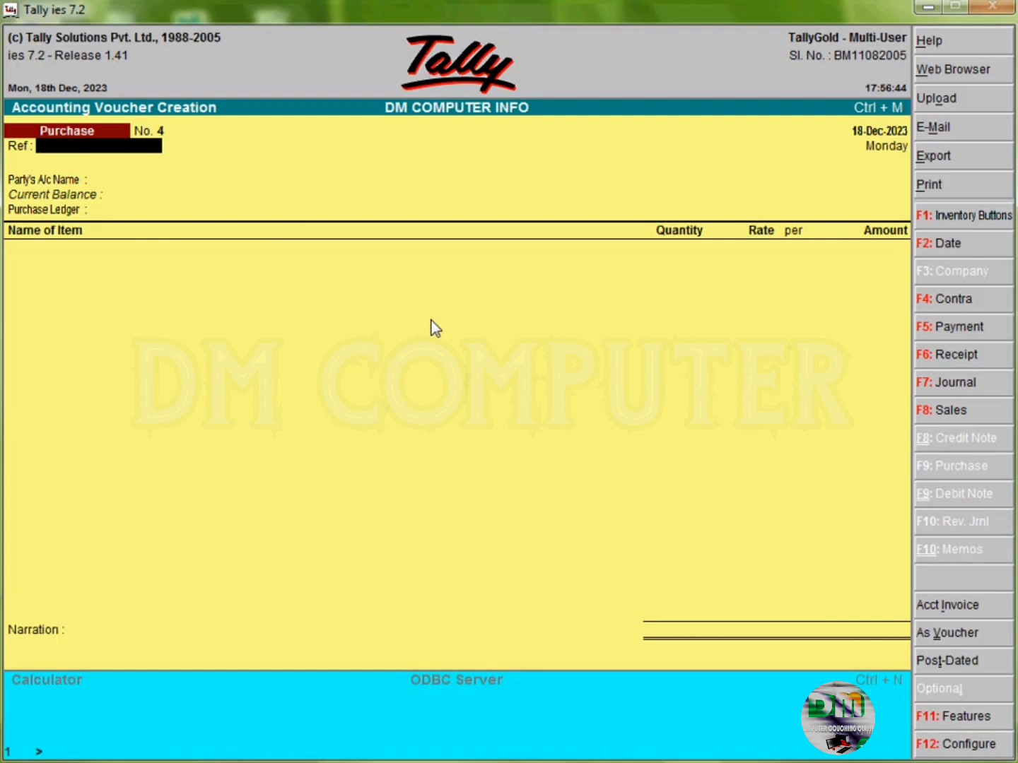